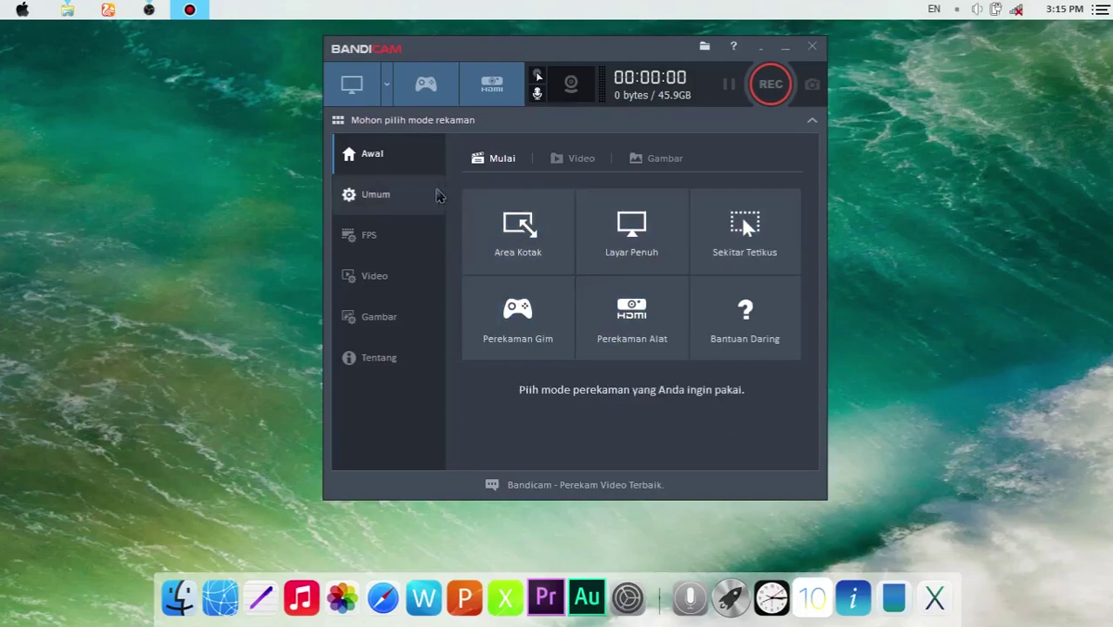
# Step: Open the recording settings for video and show their sound options
pyautogui.moveTo(627, 56); pyautogui.dragTo(599, 70)
pyautogui.click(387, 223)
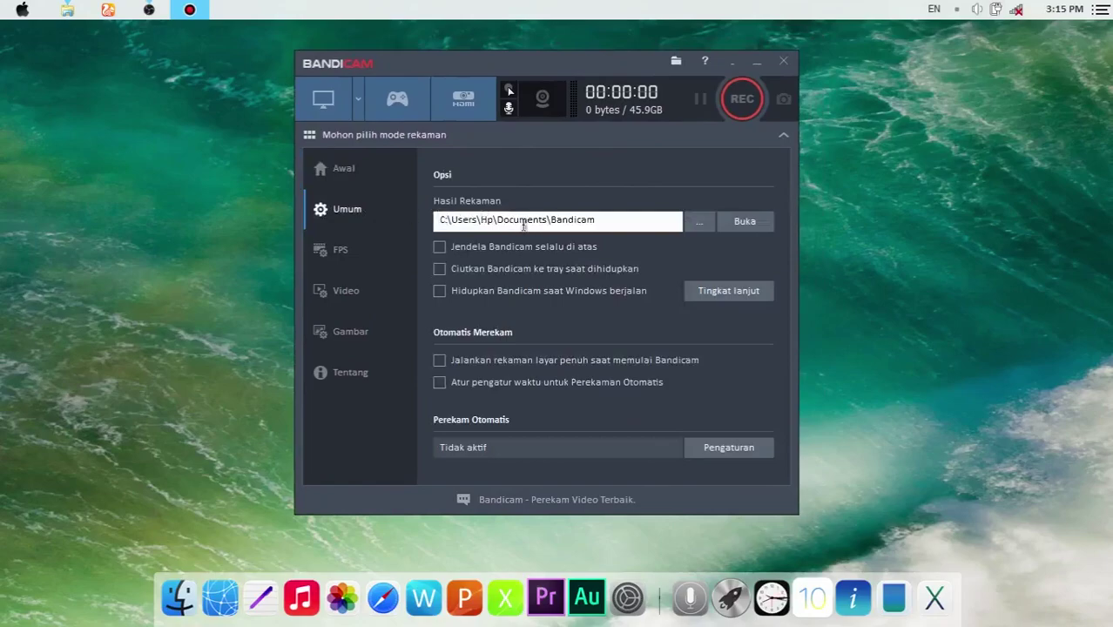
pyautogui.click(353, 291)
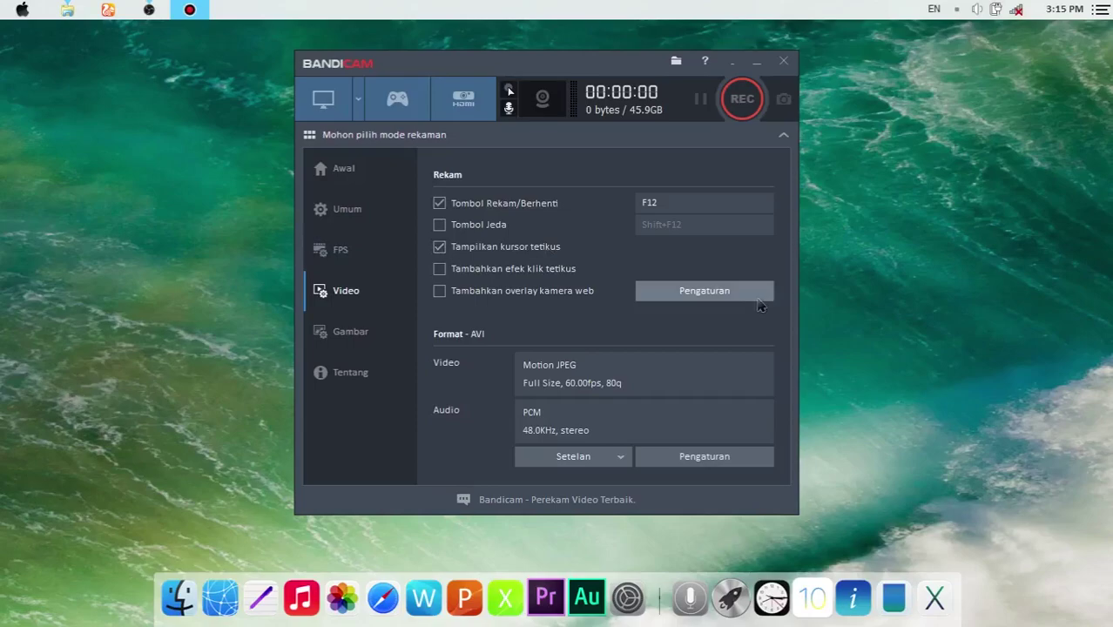
pyautogui.click(710, 294)
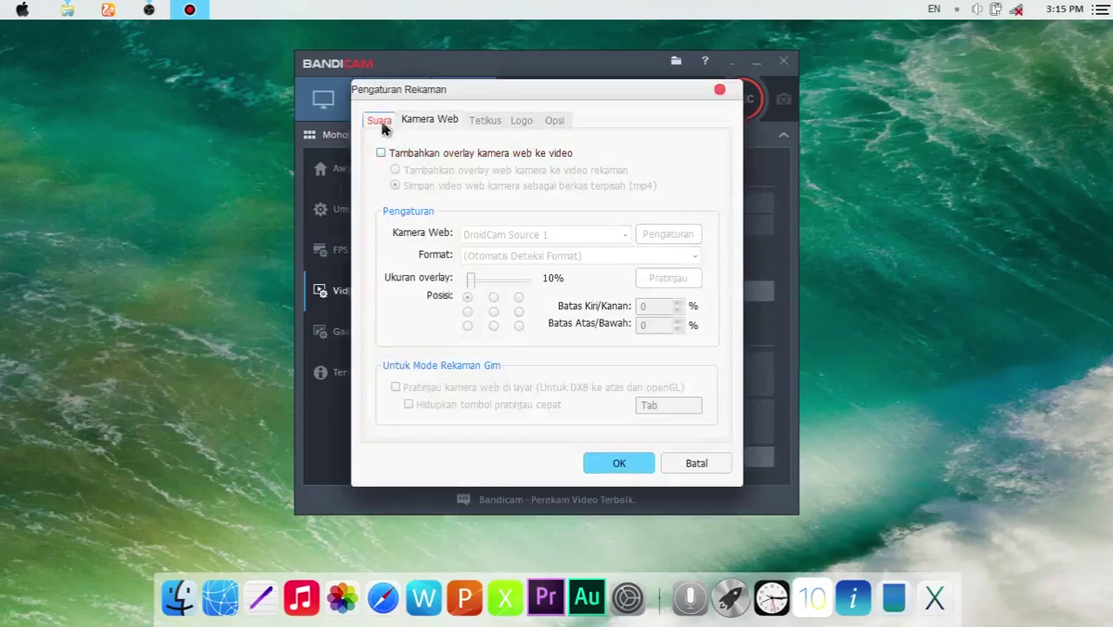
pyautogui.click(380, 123)
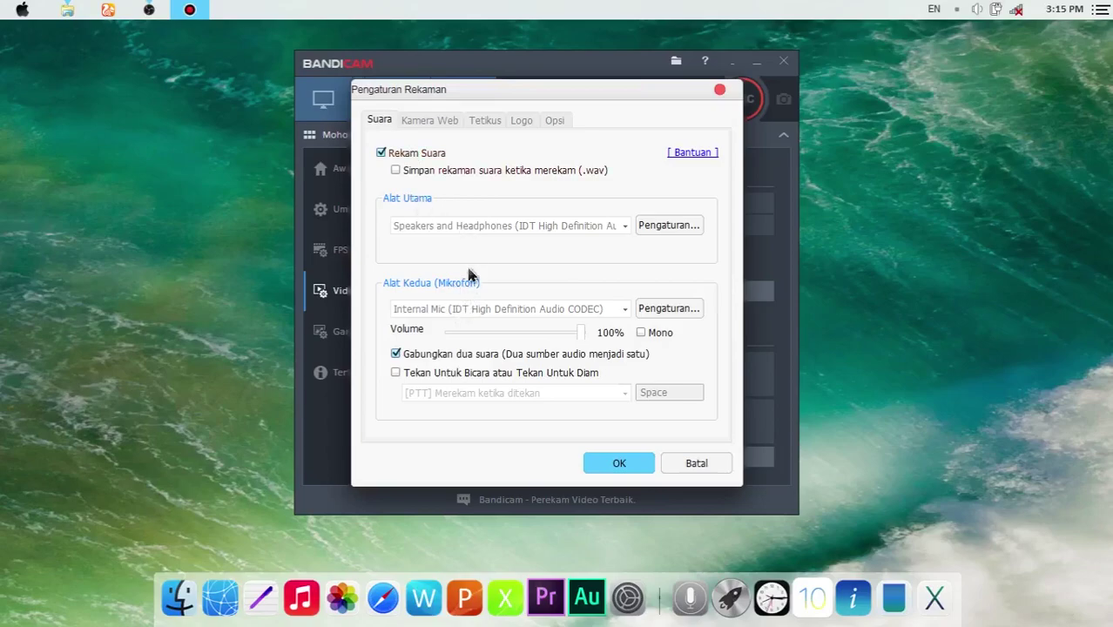
# Step: Review the devices offered for the secondary microphone and for the primary sound device
pyautogui.click(466, 312)
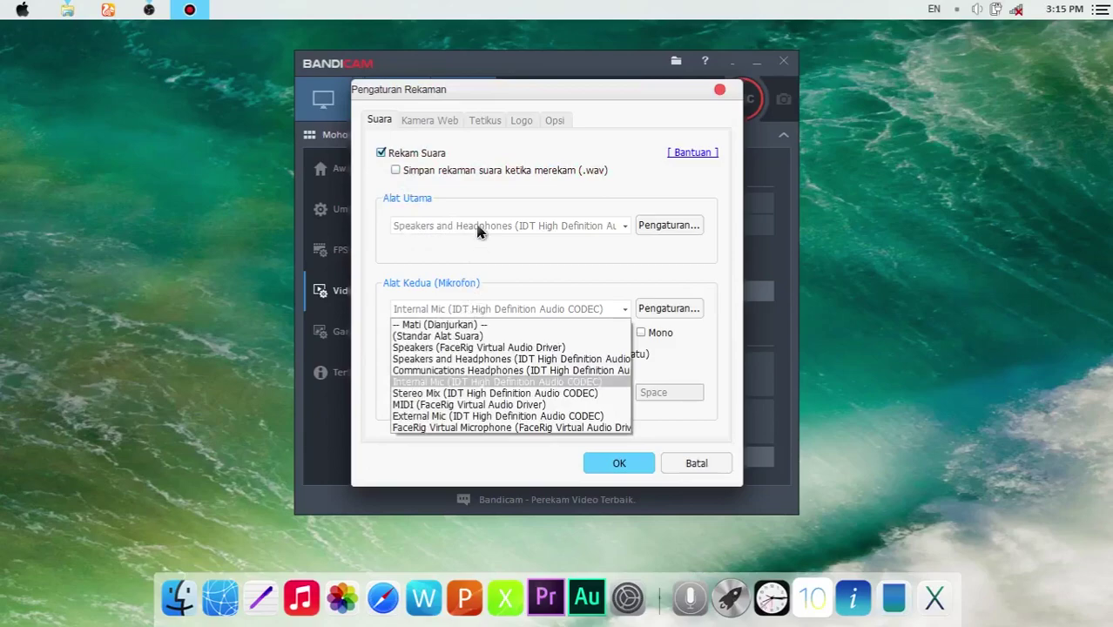
pyautogui.click(466, 311)
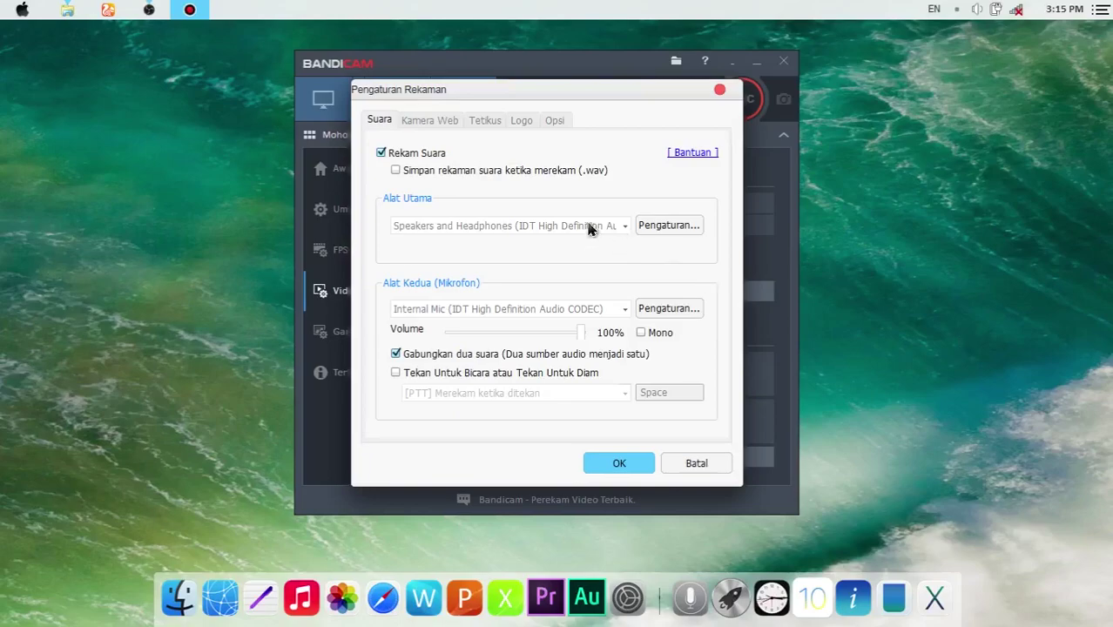
pyautogui.click(622, 225)
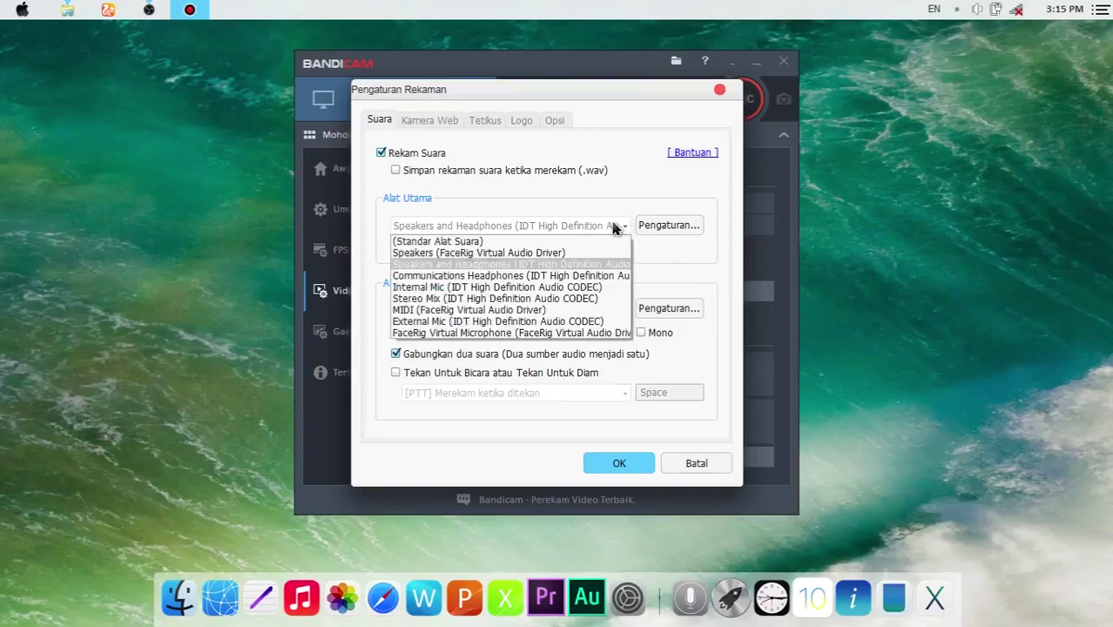
pyautogui.click(615, 228)
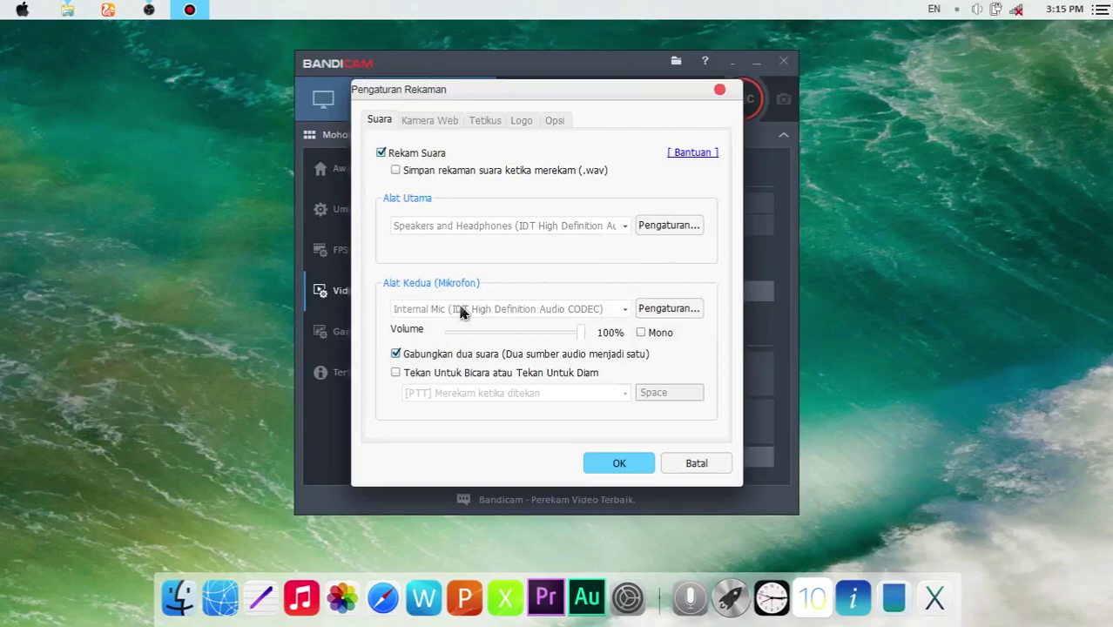
# Step: Set the secondary microphone device to Mati (Dianjurkan) and check the primary device's system playback settings
pyautogui.click(584, 312)
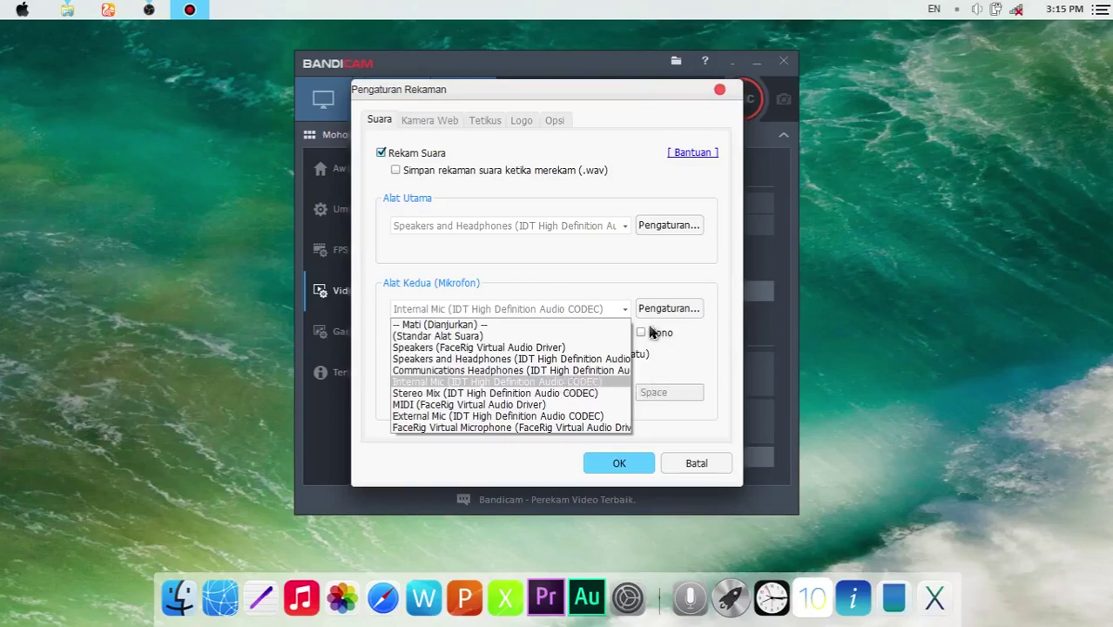
pyautogui.click(426, 324)
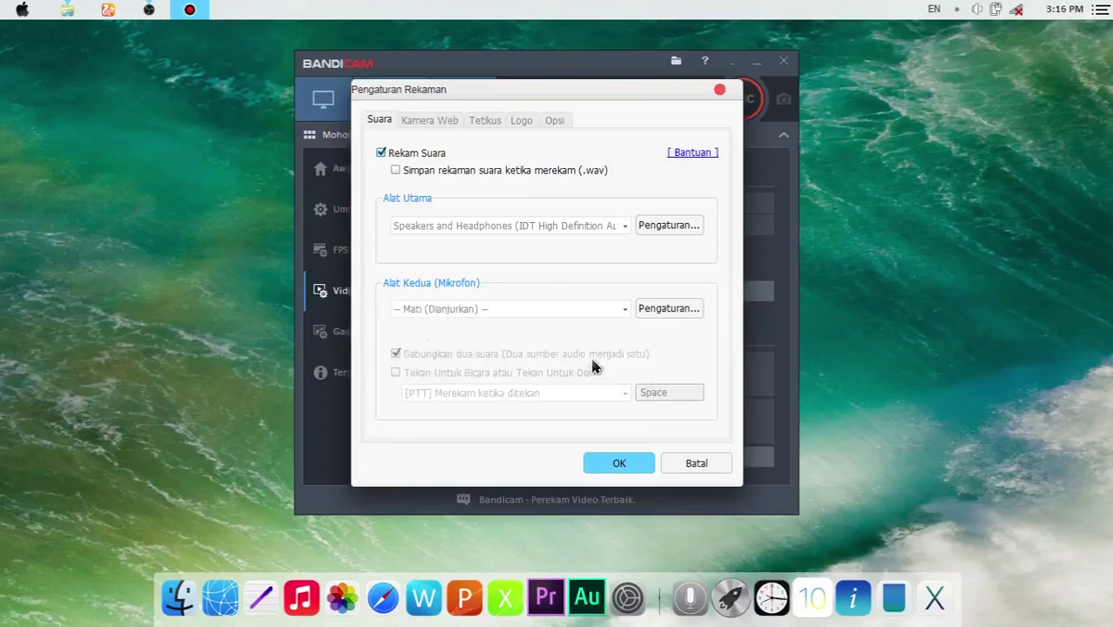
pyautogui.click(667, 230)
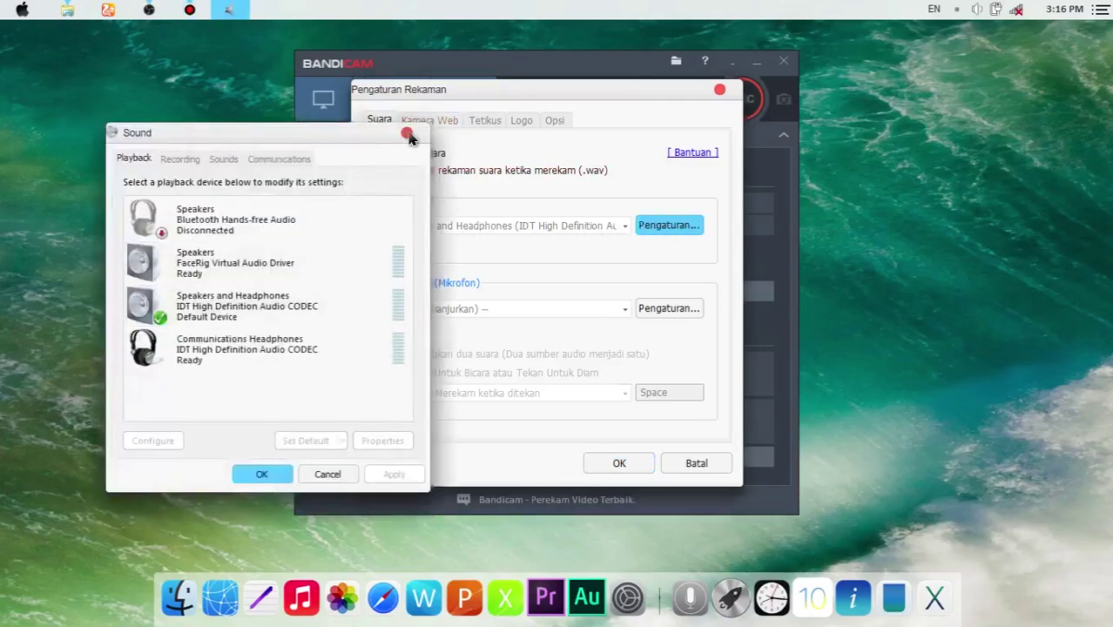
pyautogui.click(407, 135)
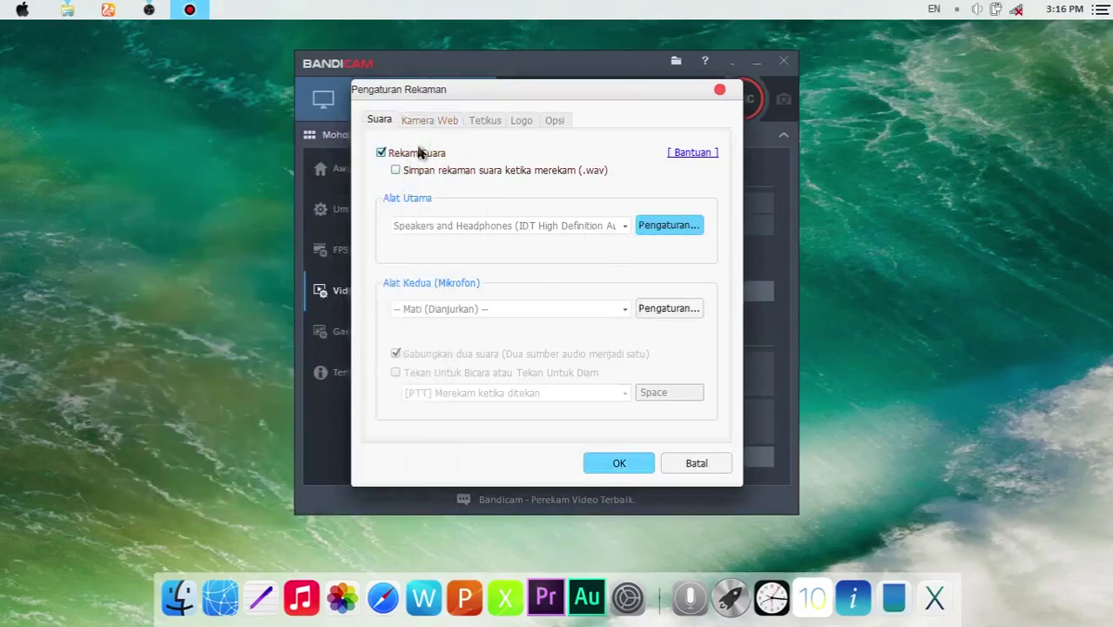
# Step: Try the webcam overlay with several position presets, return it to the upper-left position, and disable the overlay again
pyautogui.click(433, 123)
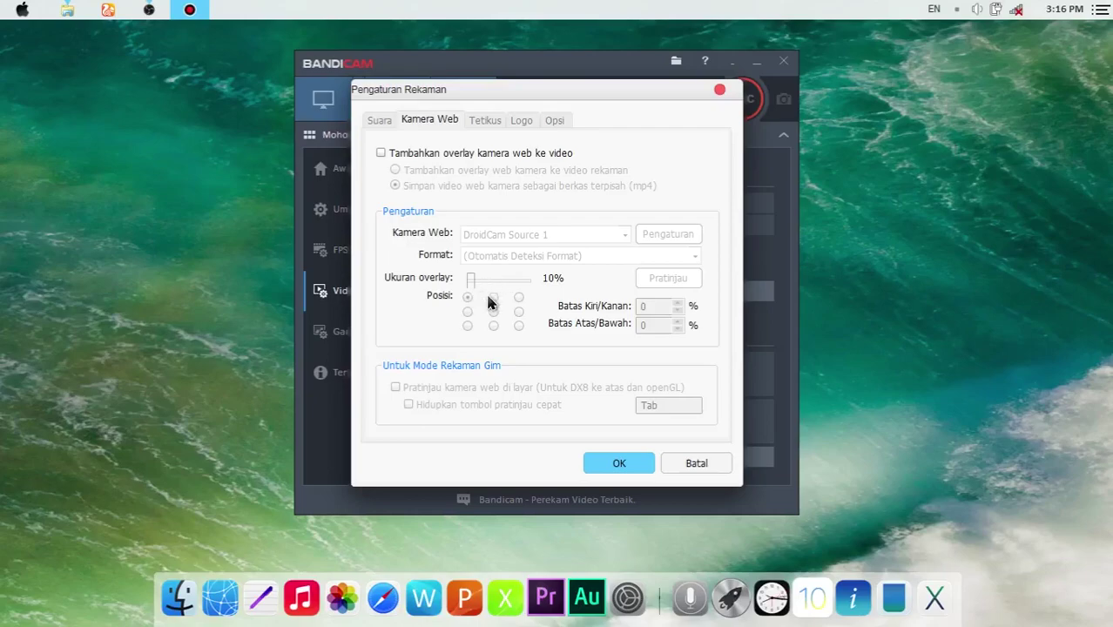
pyautogui.click(380, 154)
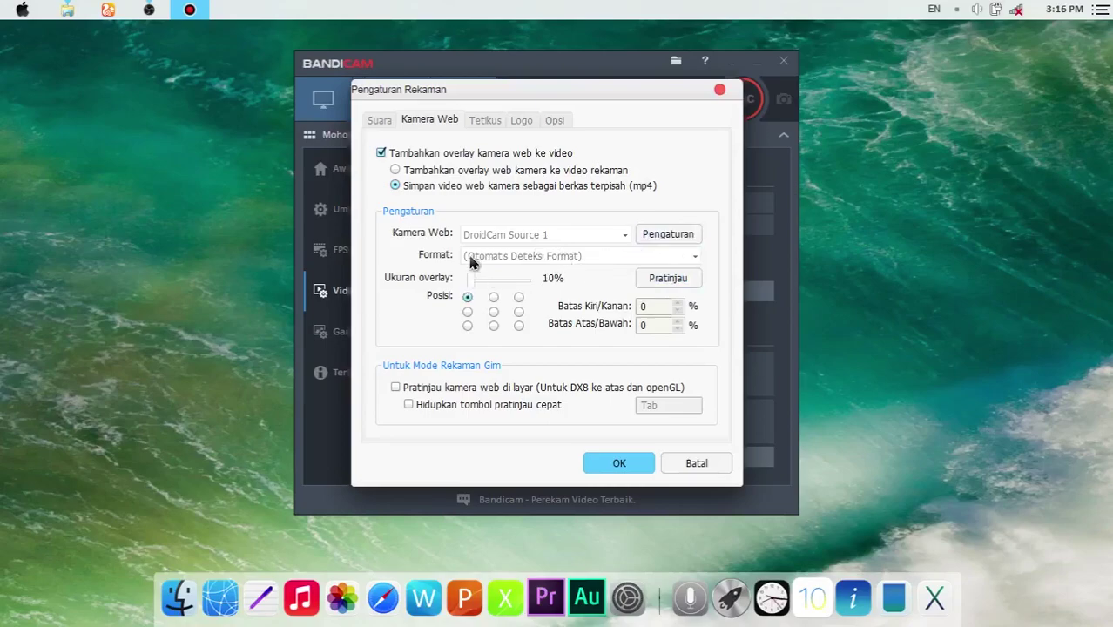
pyautogui.moveTo(472, 285)
pyautogui.mouseDown()
pyautogui.moveTo(487, 277)
pyautogui.moveTo(466, 290)
pyautogui.mouseUp()
pyautogui.click(495, 298)
pyautogui.click(467, 312)
pyautogui.click(519, 299)
pyautogui.click(519, 312)
pyautogui.click(519, 326)
pyautogui.click(468, 298)
pyautogui.click(381, 153)
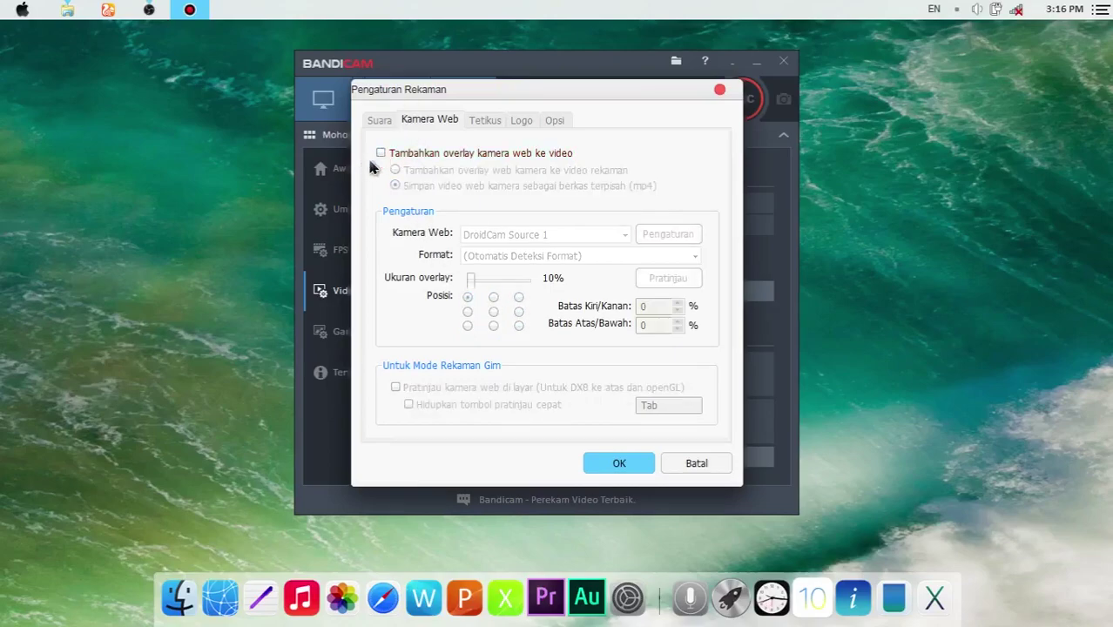
# Step: Review the mouse and logo options, choose the recording priority [Tinggi] Prioritas tinggi dari normal, and accept the recording settings
pyautogui.click(488, 122)
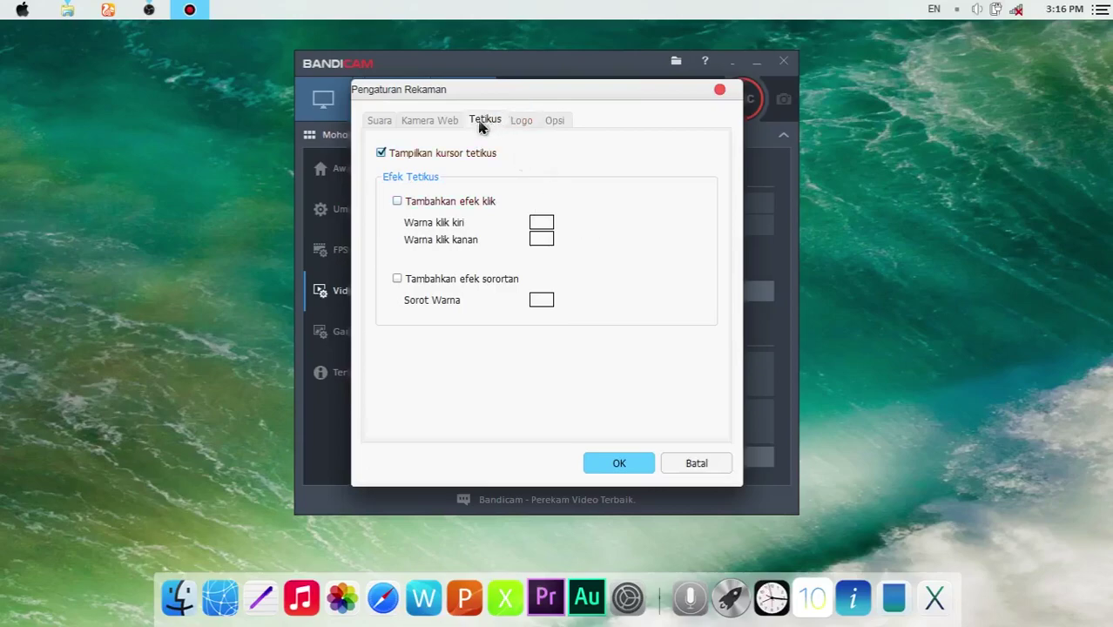
pyautogui.click(520, 121)
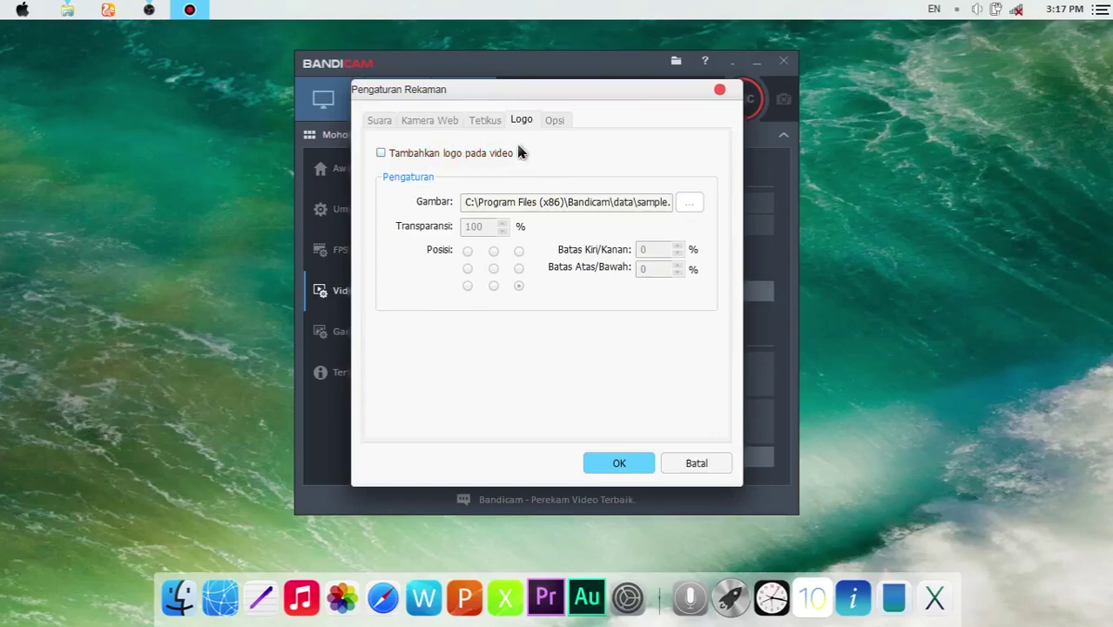
pyautogui.click(554, 123)
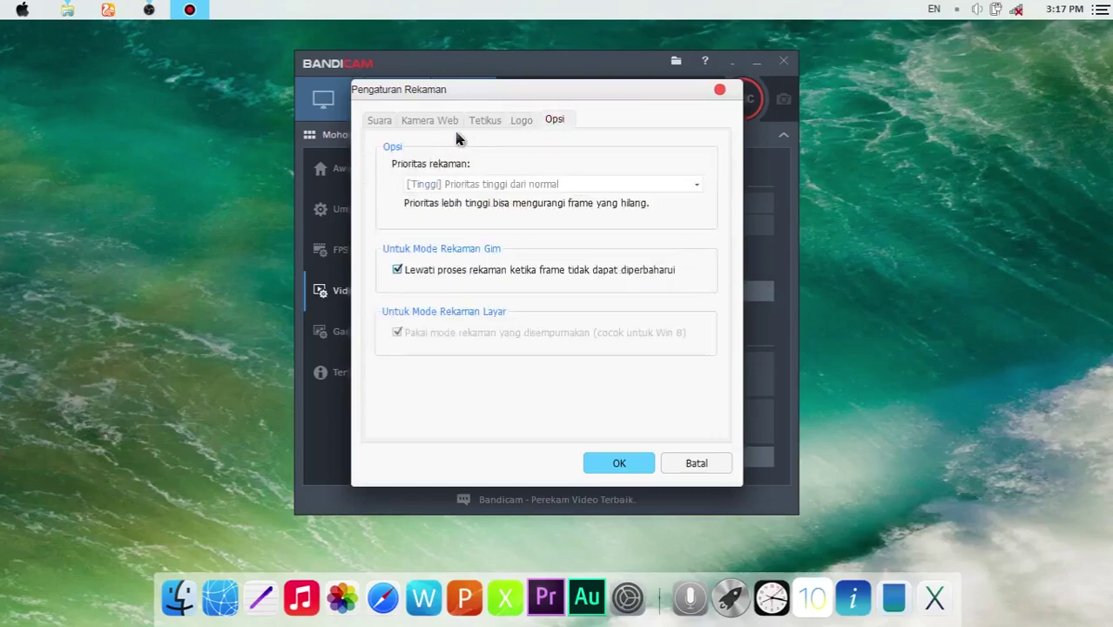
pyautogui.click(578, 187)
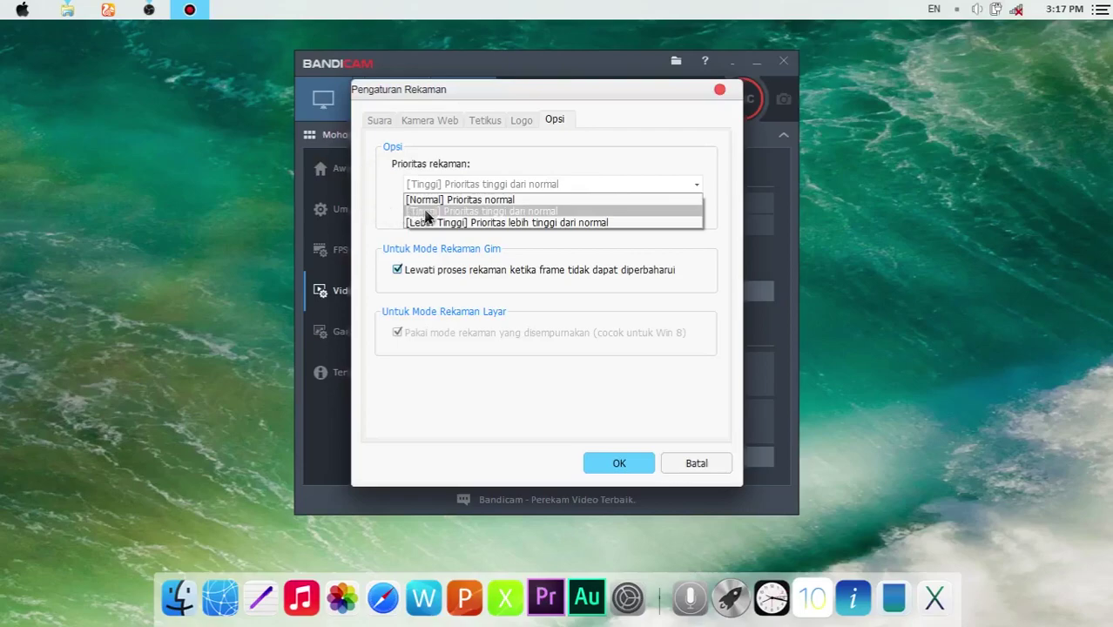
pyautogui.click(489, 211)
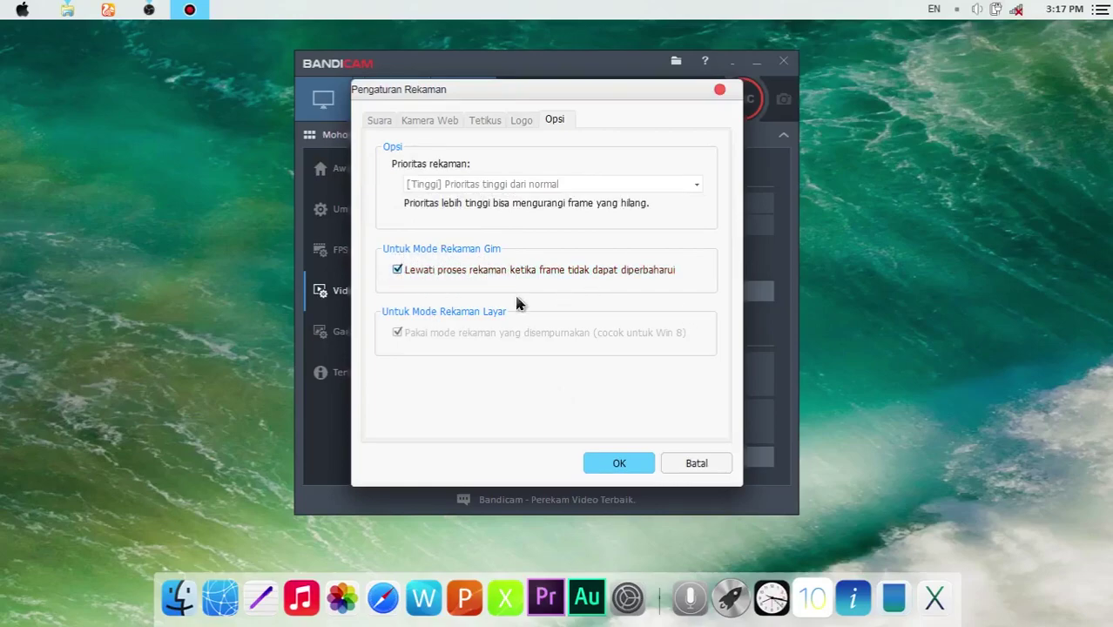
pyautogui.click(620, 464)
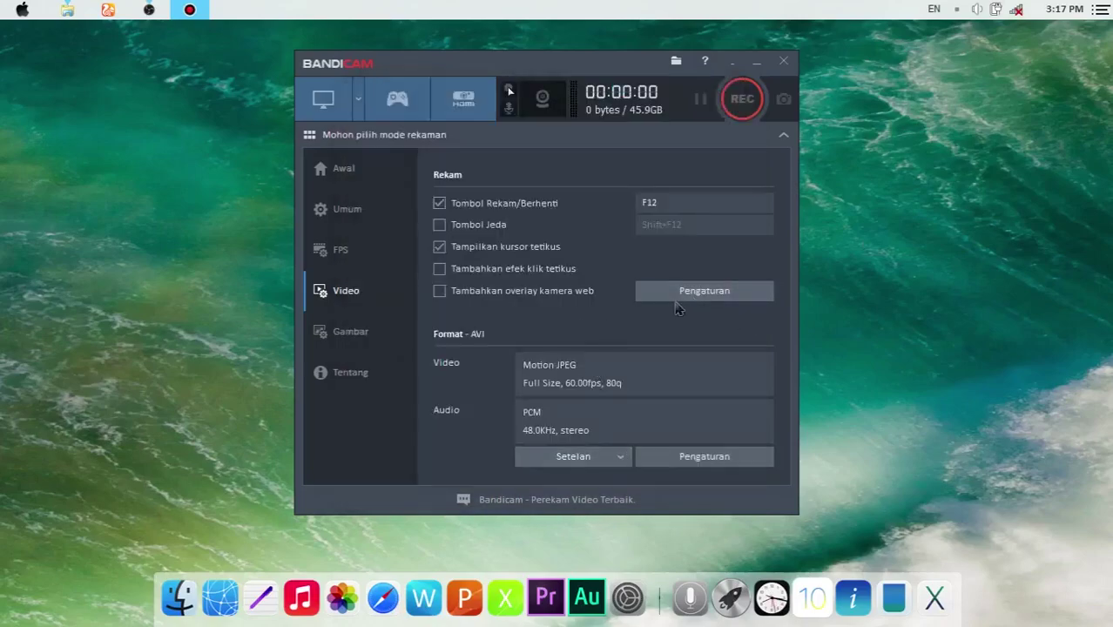
# Step: In the format settings, review the video codecs offered for MP4 and choose AVI as the file type
pyautogui.click(682, 460)
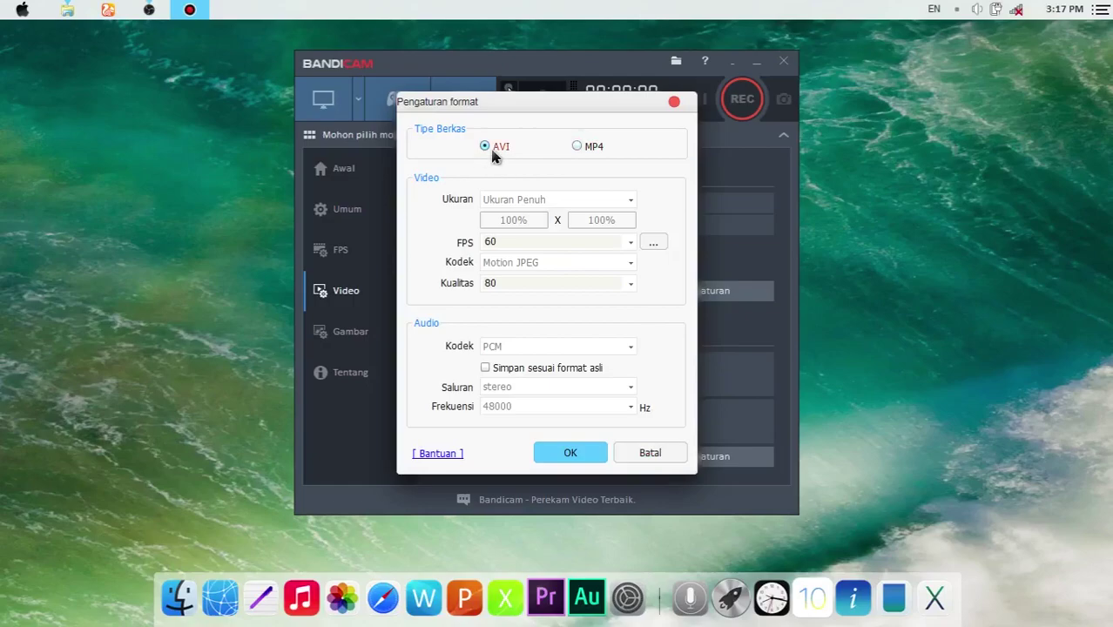
pyautogui.click(577, 148)
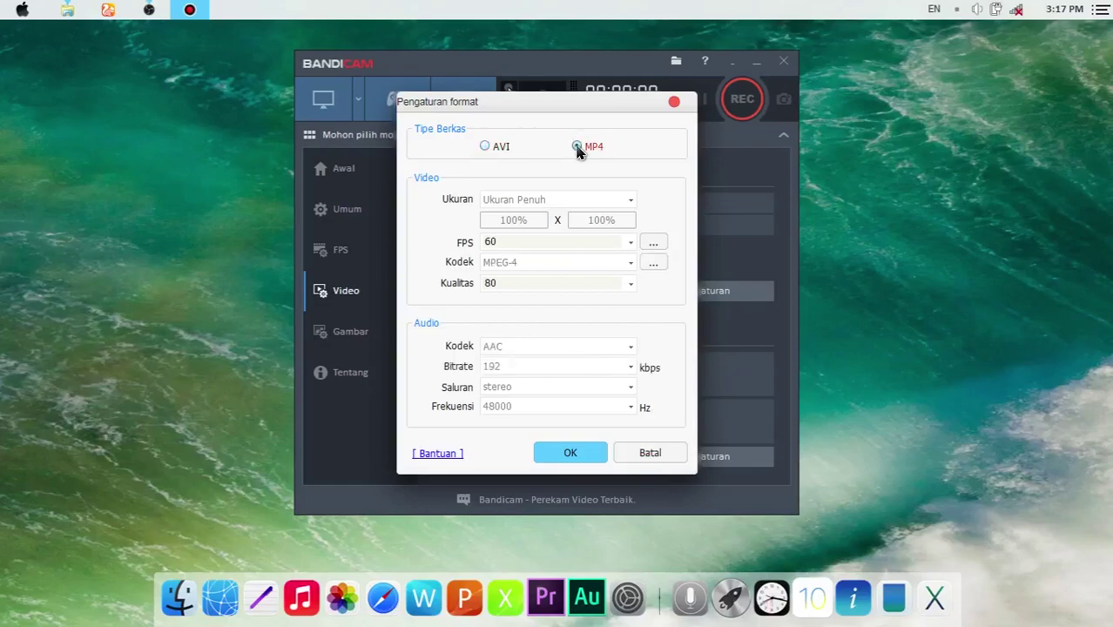
pyautogui.click(633, 264)
pyautogui.click(633, 264)
pyautogui.click(633, 264)
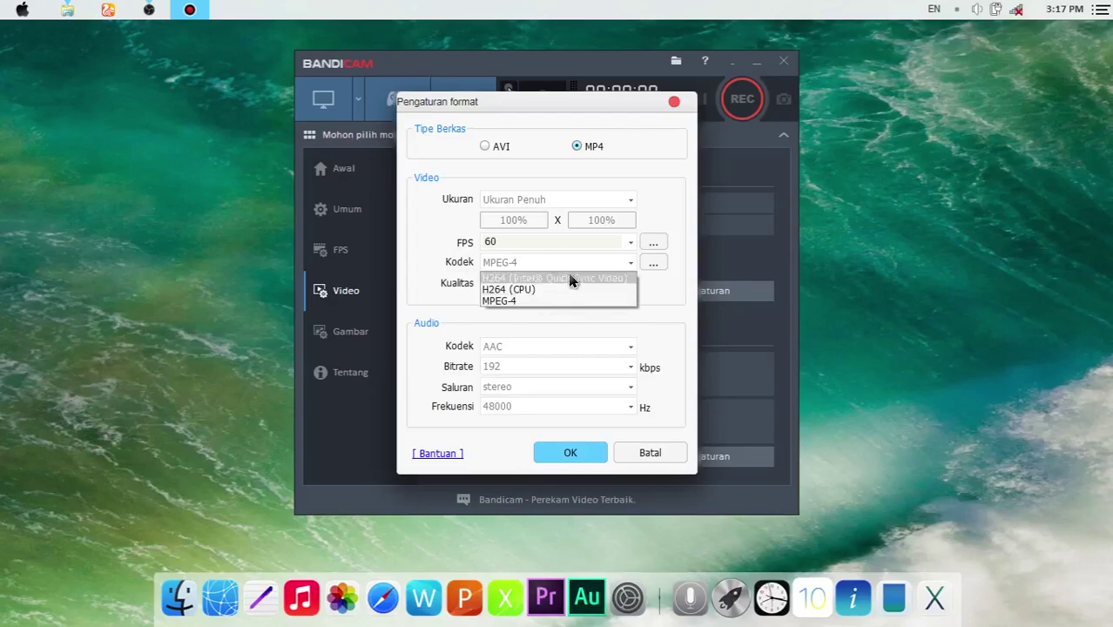
pyautogui.click(633, 263)
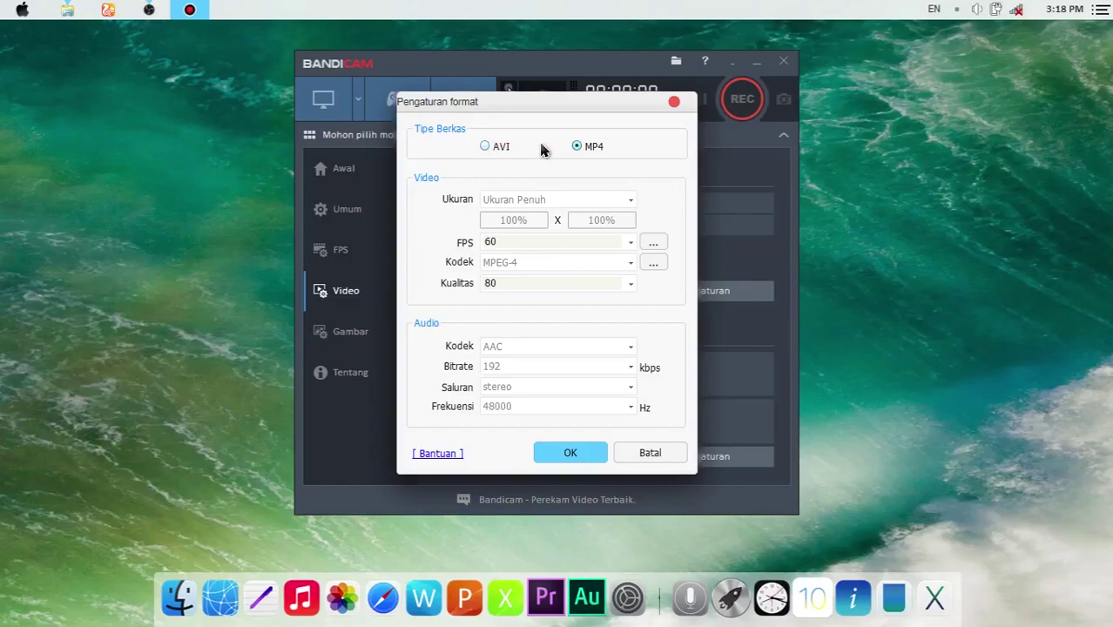
pyautogui.click(494, 149)
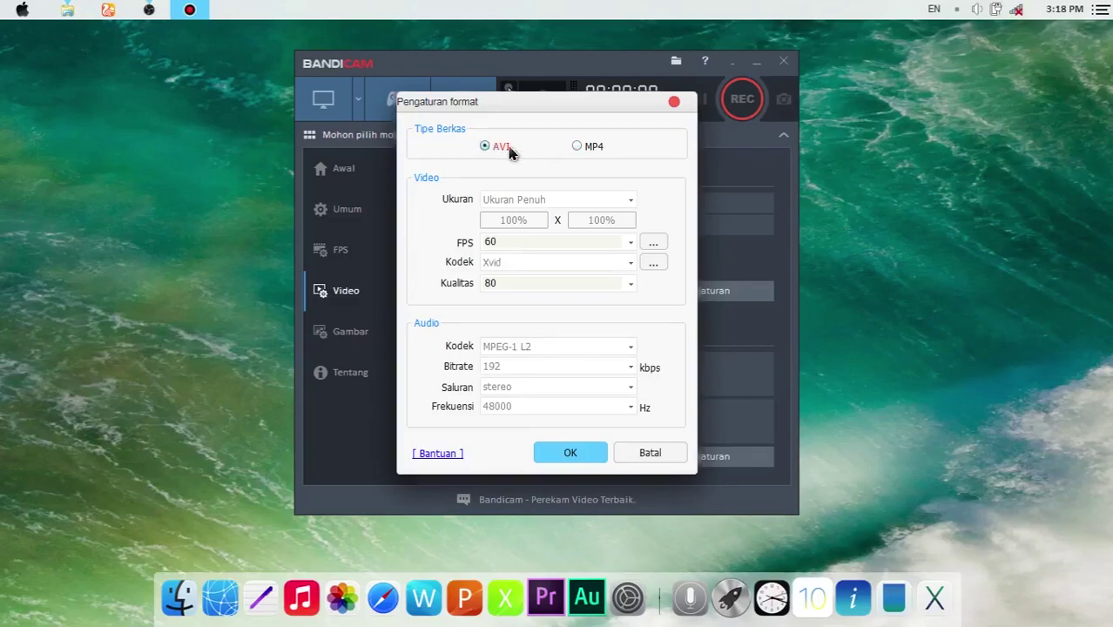
# Step: Review the available video sizes and set the video frame rate to 30 FPS
pyautogui.click(537, 202)
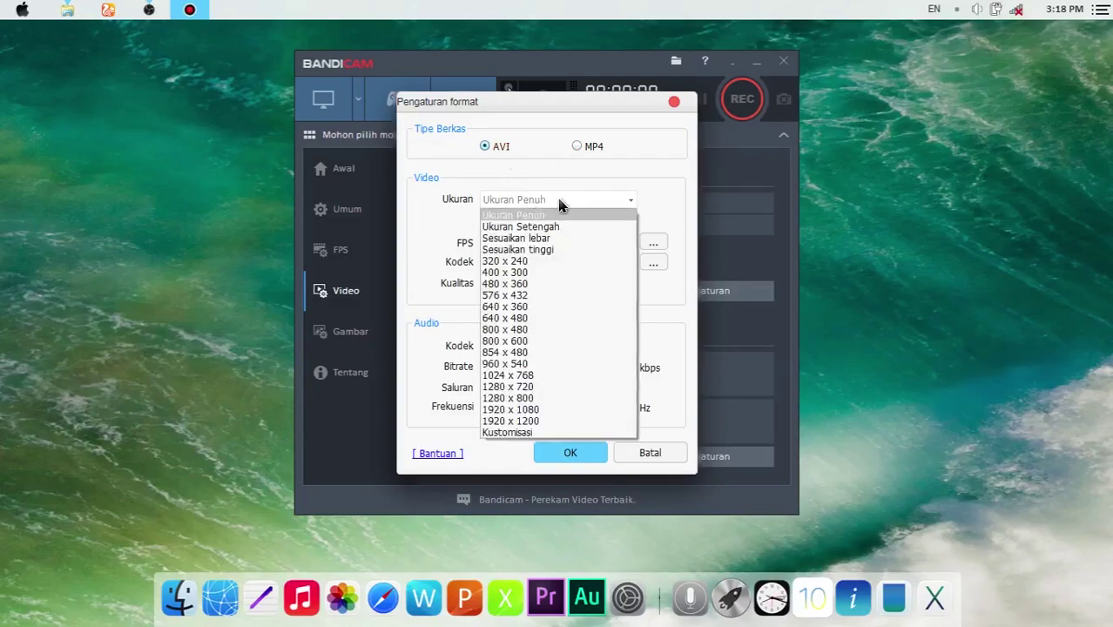
pyautogui.click(562, 202)
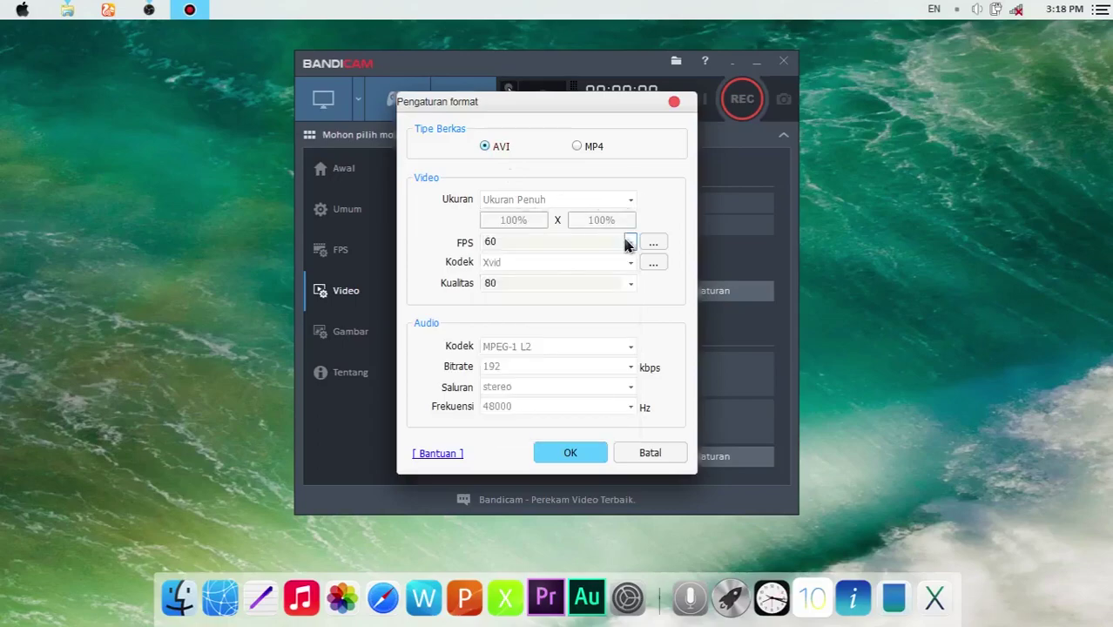
pyautogui.click(574, 201)
pyautogui.click(574, 203)
pyautogui.click(631, 244)
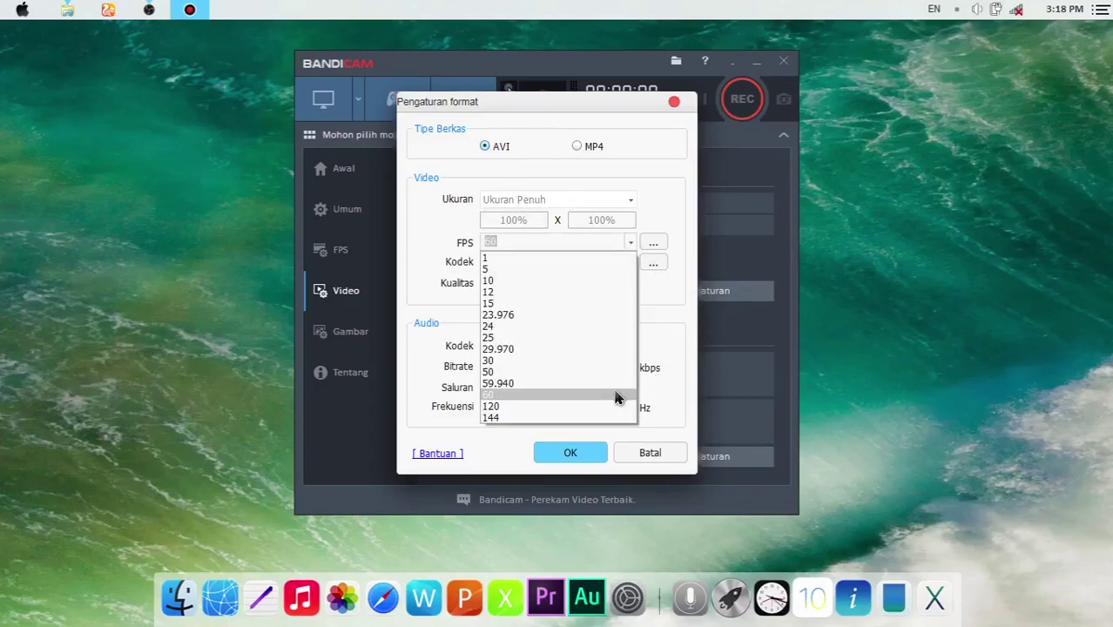
pyautogui.click(576, 359)
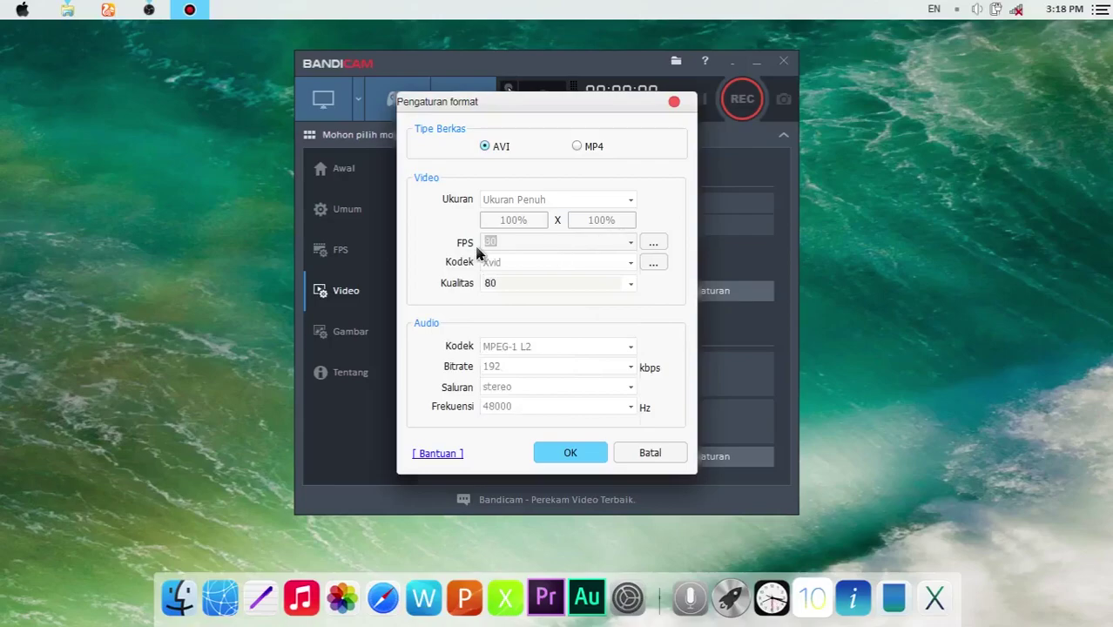
pyautogui.click(632, 241)
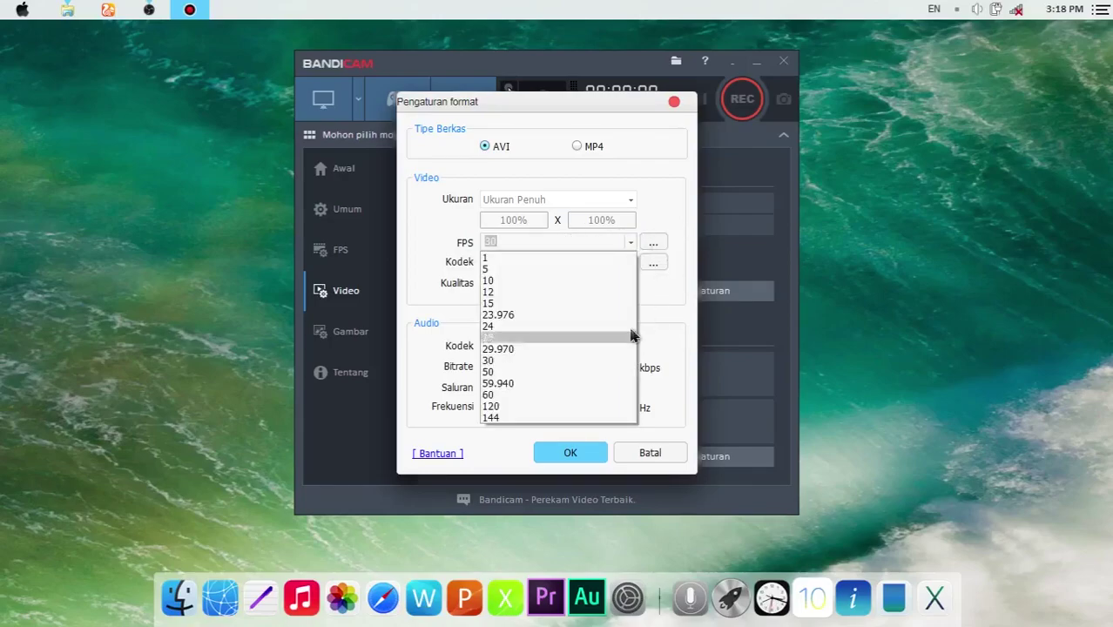
pyautogui.click(581, 359)
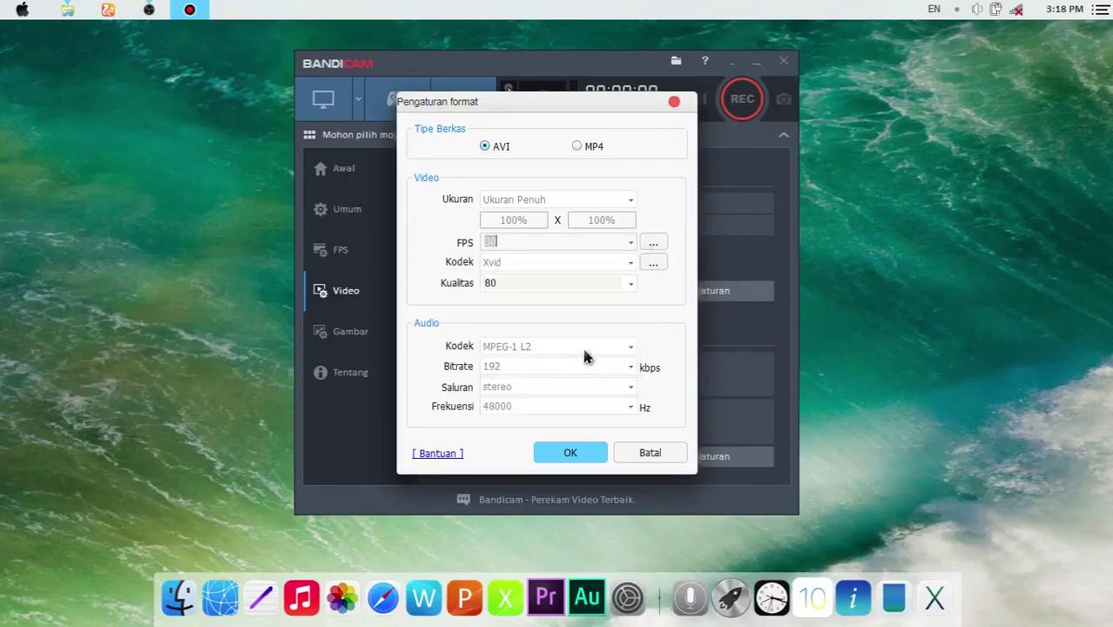
# Step: Open the detailed FPS settings and accept the recommended VFR frame rate mode
pyautogui.click(655, 243)
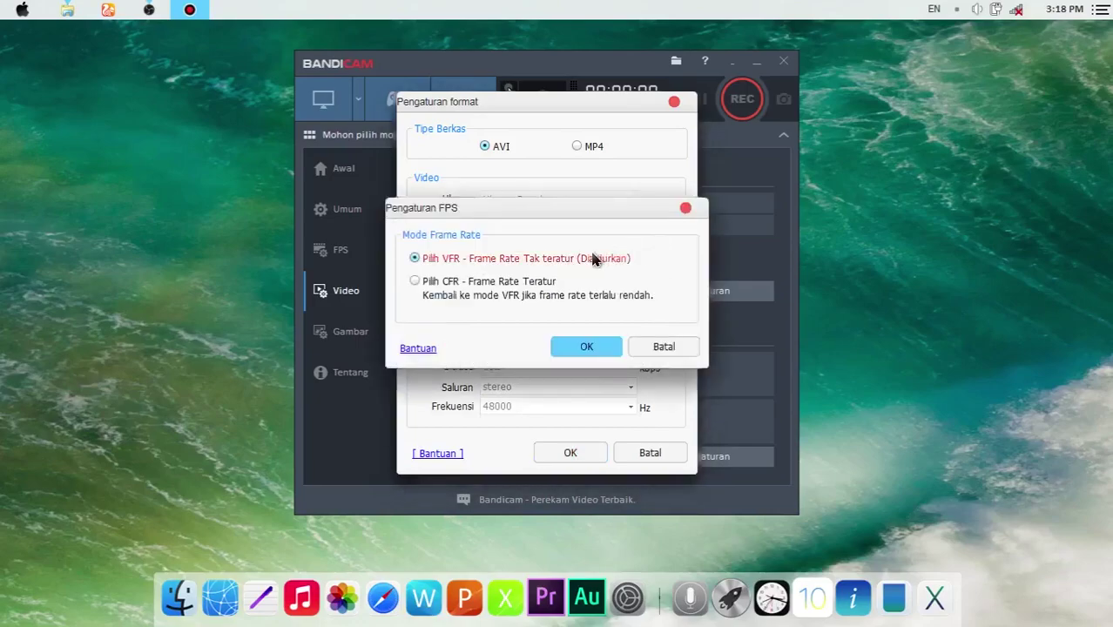
pyautogui.moveTo(523, 215); pyautogui.dragTo(869, 207)
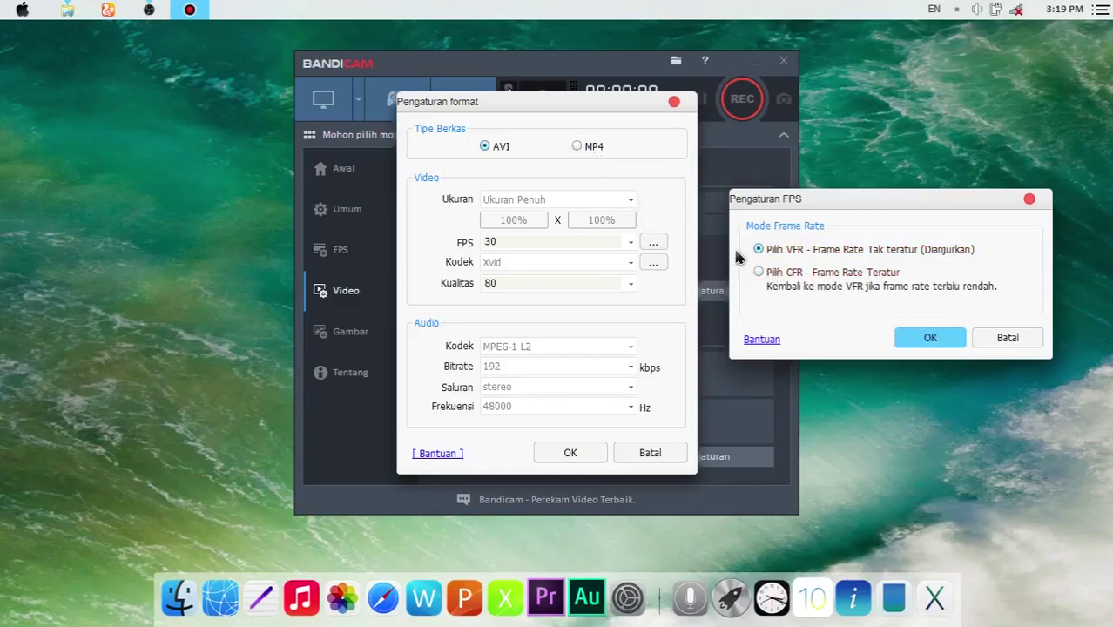
pyautogui.click(926, 340)
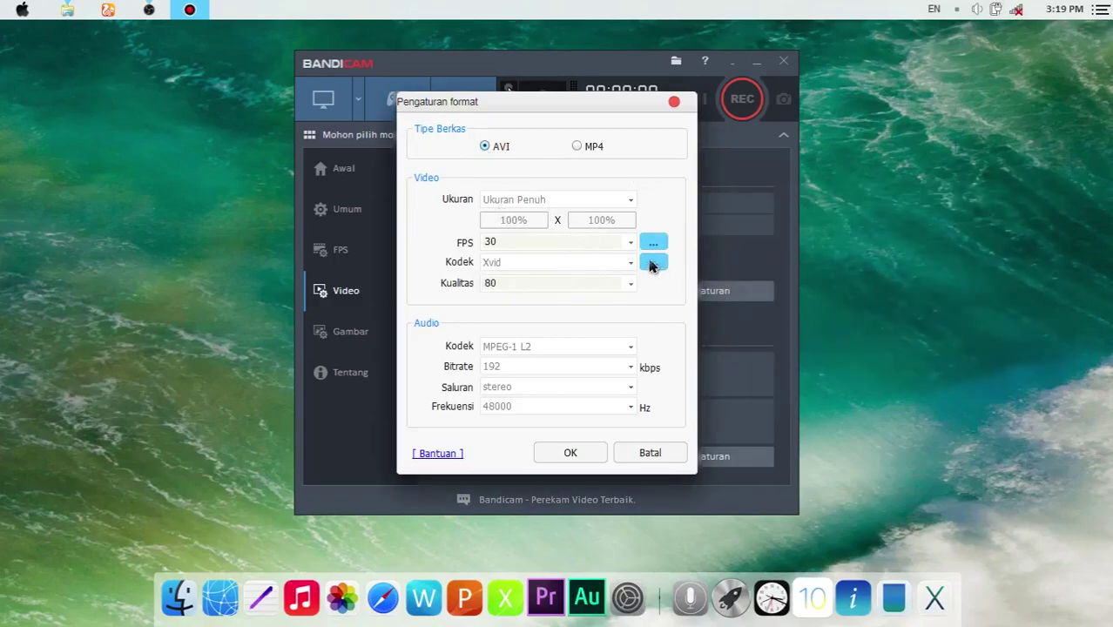
# Step: Choose Motion JPEG as the video codec for the AVI format
pyautogui.click(577, 268)
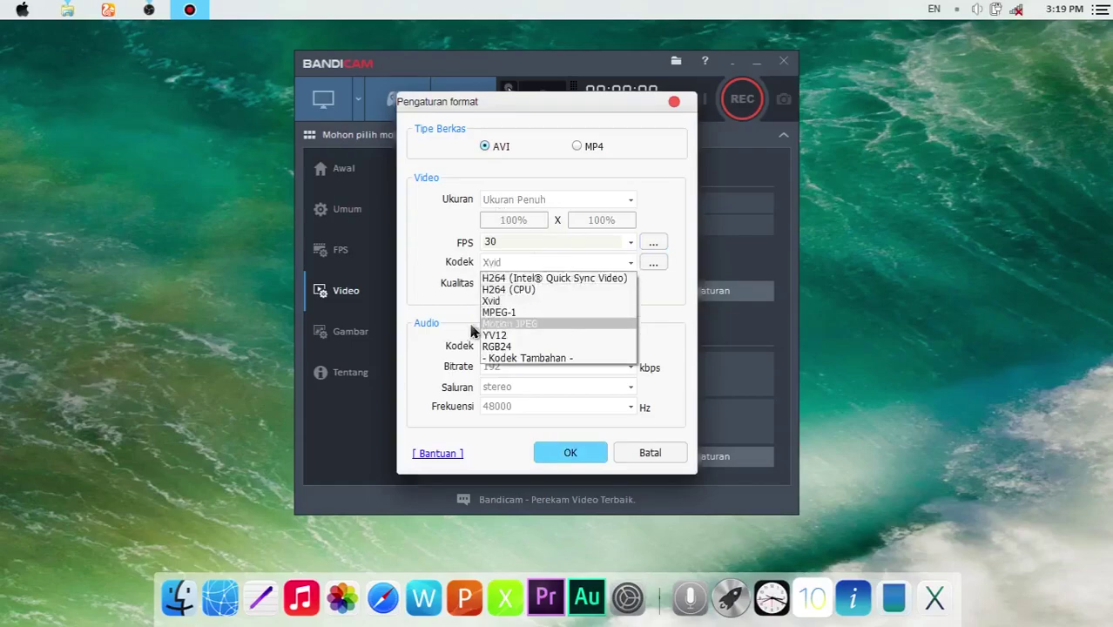
pyautogui.click(542, 325)
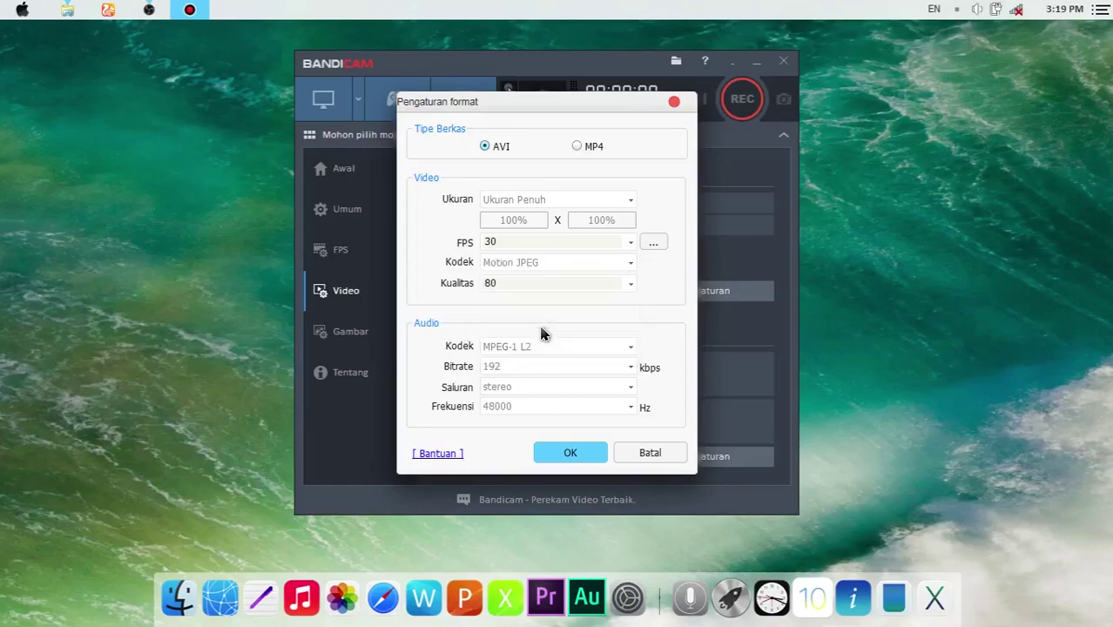
pyautogui.click(517, 271)
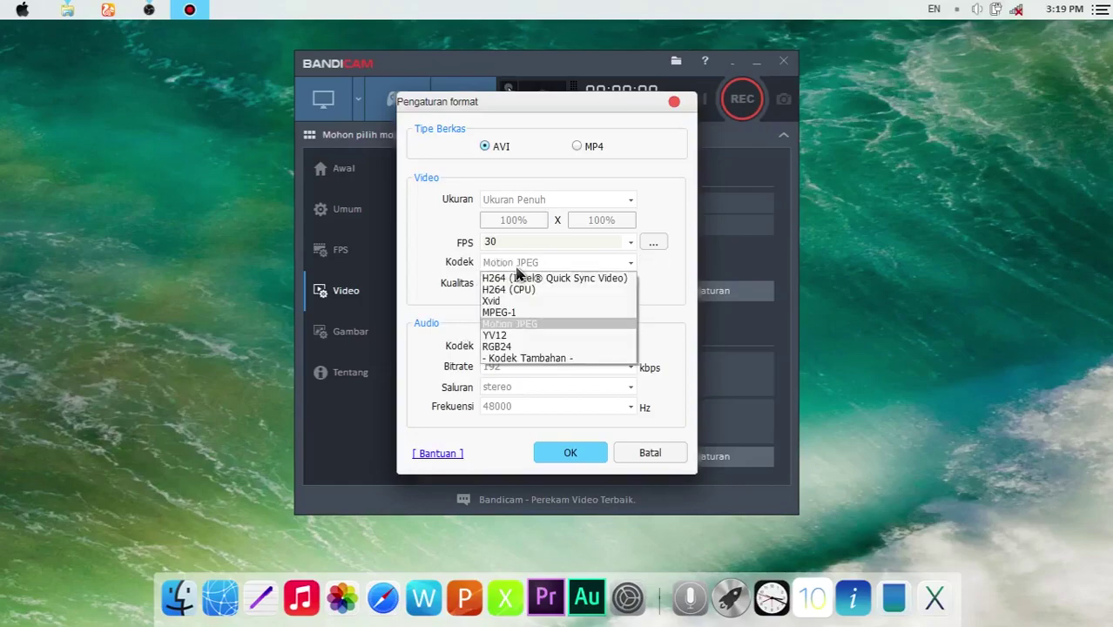
pyautogui.click(497, 324)
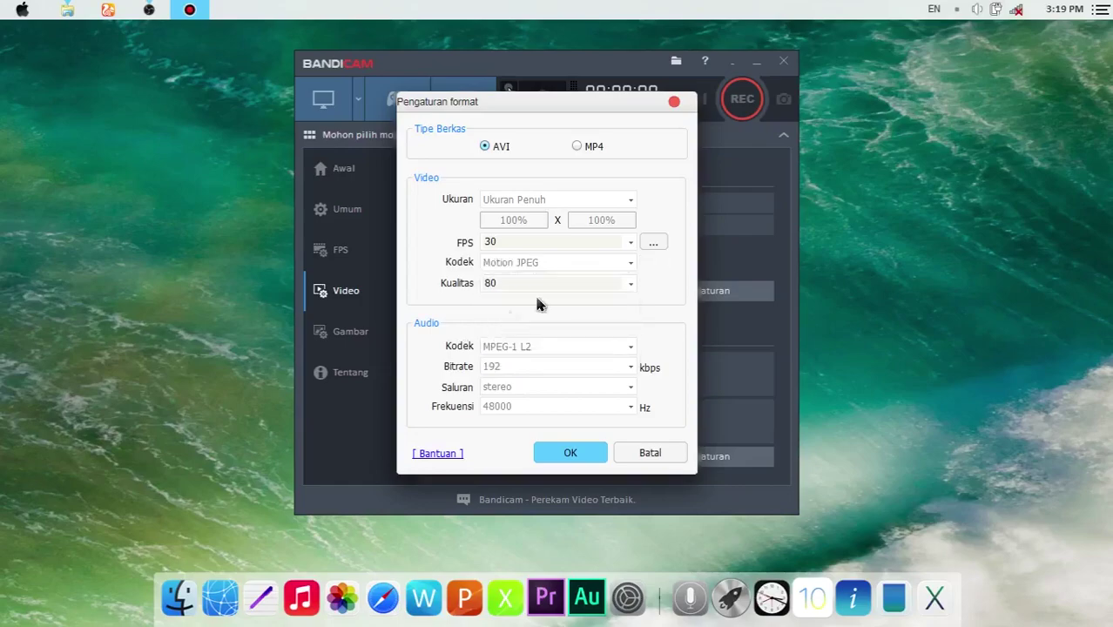
# Step: Set the video quality to 60
pyautogui.click(628, 283)
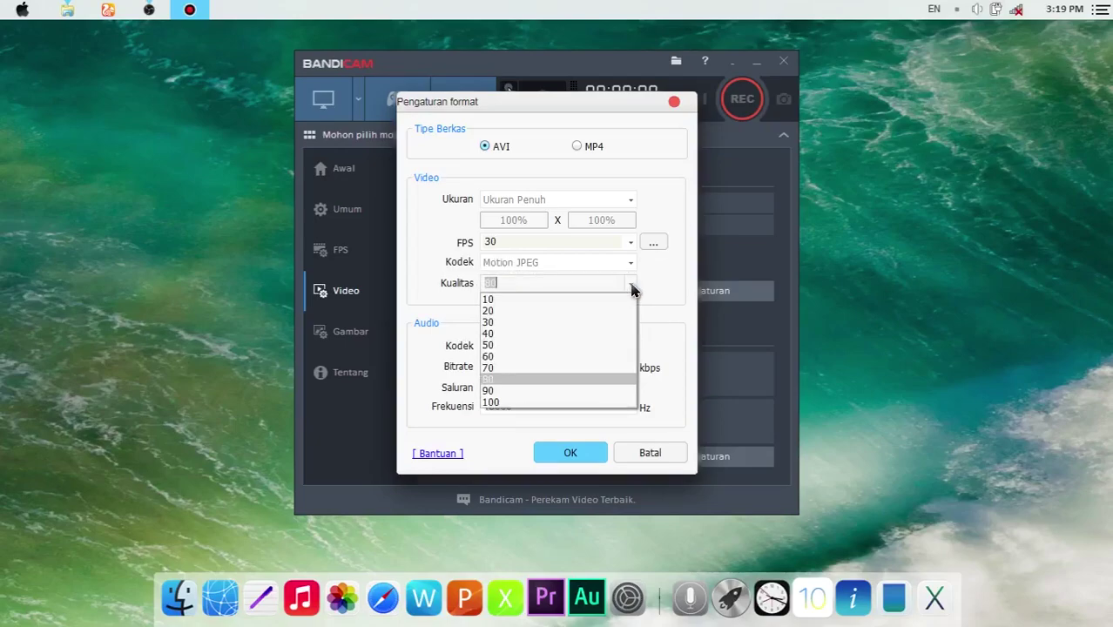
pyautogui.click(634, 361)
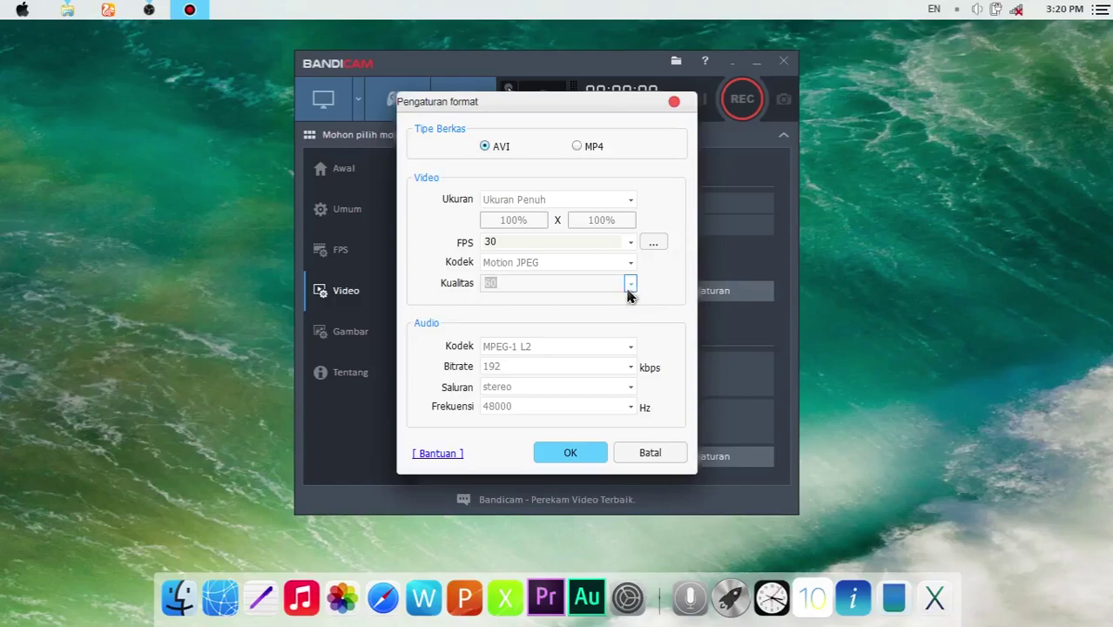
pyautogui.click(629, 284)
pyautogui.click(628, 292)
# Step: Review the available audio codecs and choose PCM for the recording's audio
pyautogui.click(630, 348)
pyautogui.click(630, 349)
pyautogui.click(630, 348)
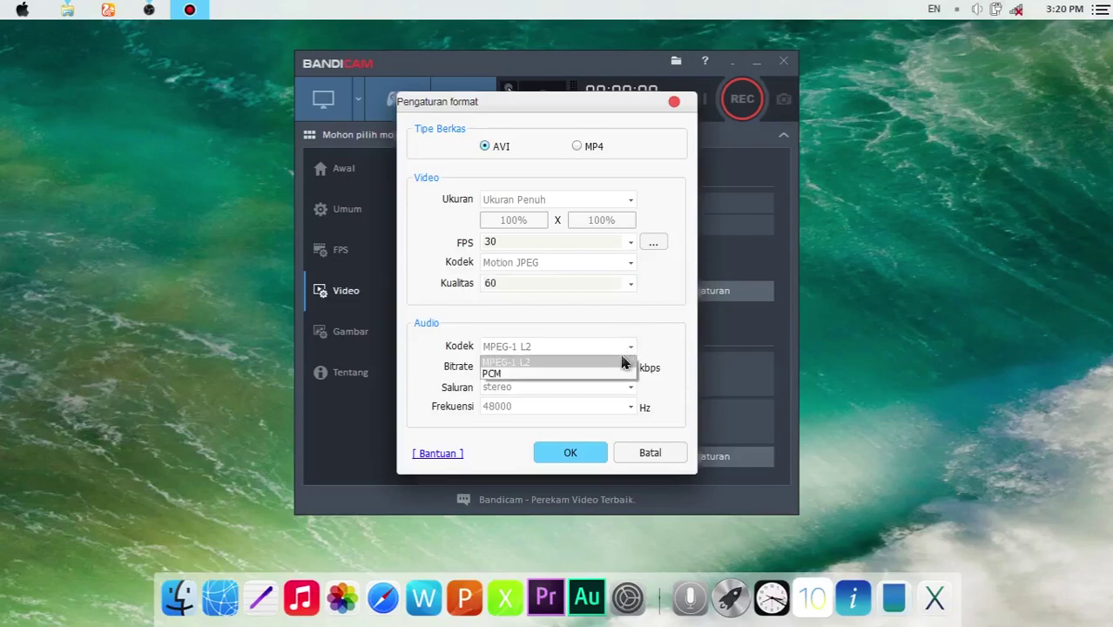
pyautogui.click(591, 374)
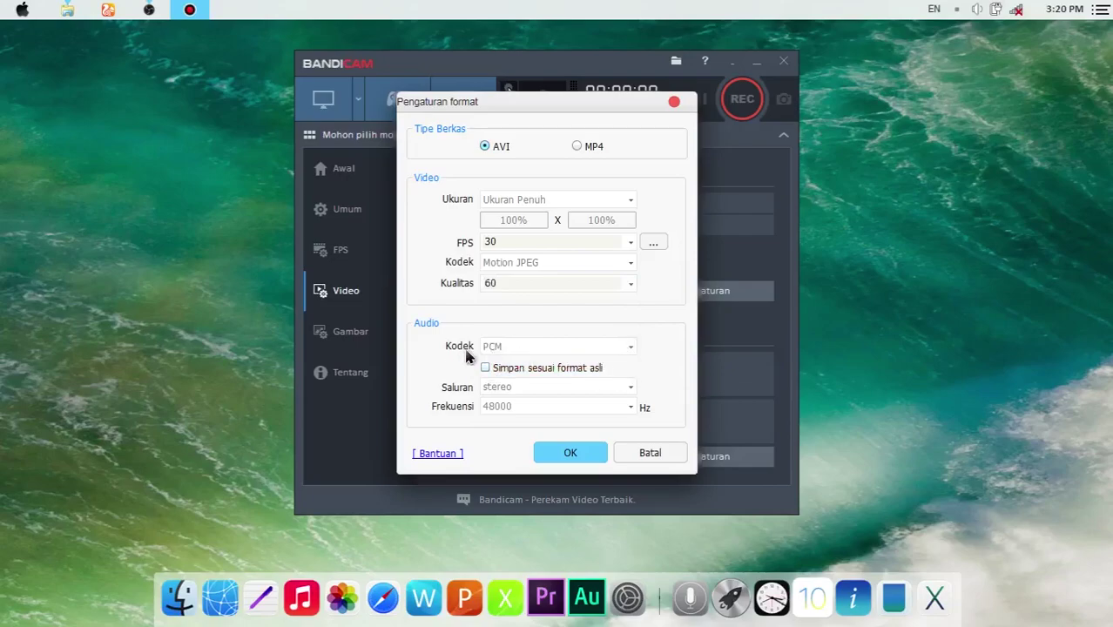
pyautogui.click(510, 348)
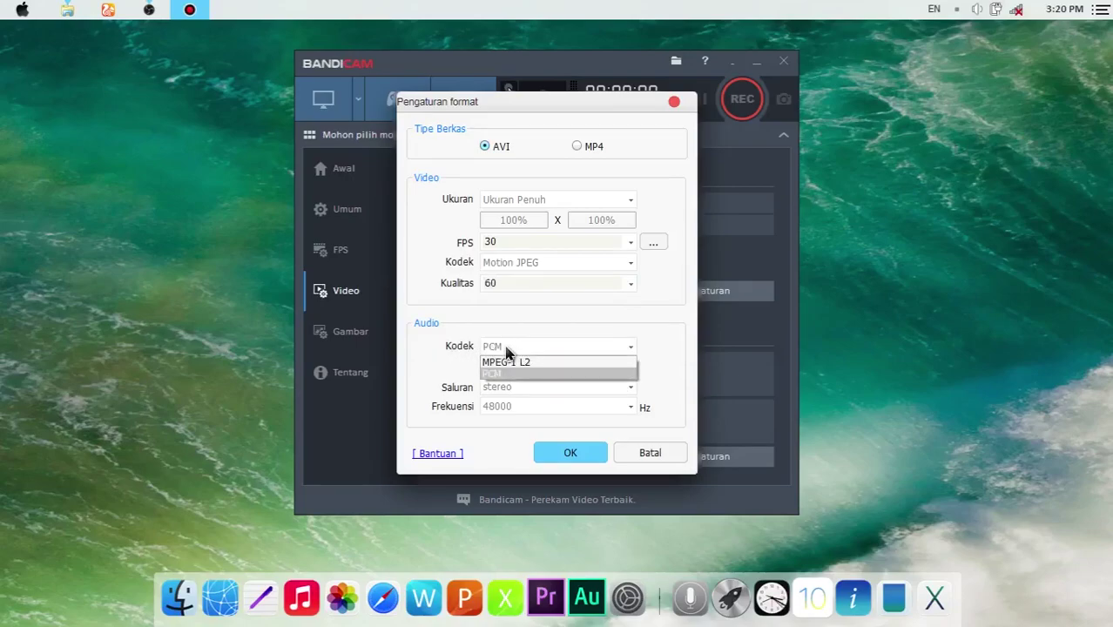
pyautogui.click(526, 378)
# Step: Check the audio channel options, choose an audio frequency of 48000 Hz, and accept the format settings
pyautogui.click(489, 388)
pyautogui.click(489, 400)
pyautogui.click(490, 407)
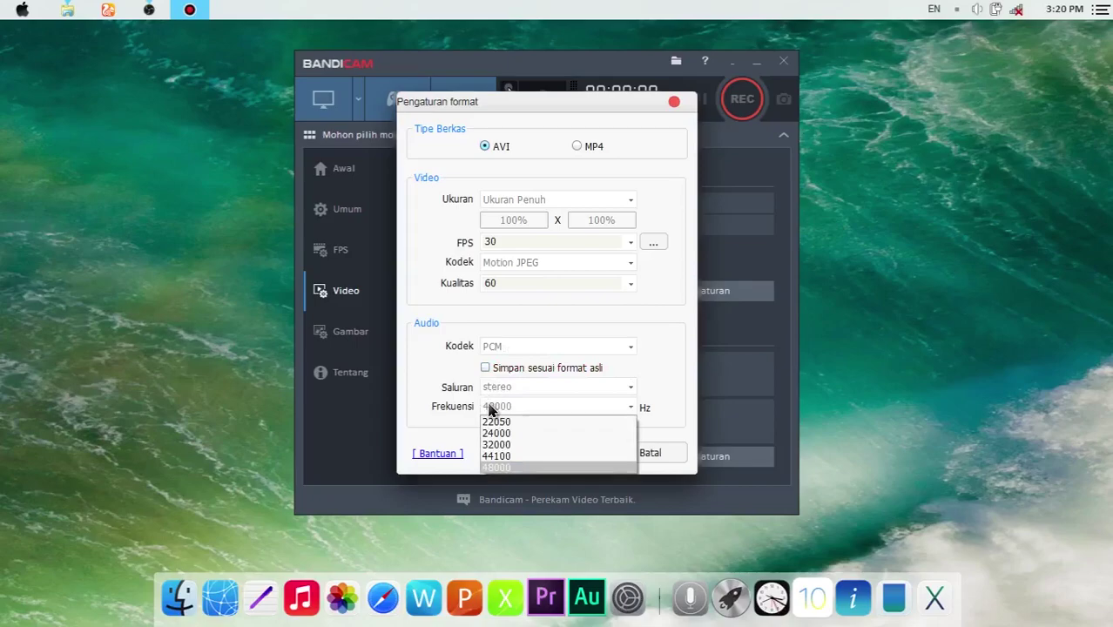
pyautogui.click(508, 469)
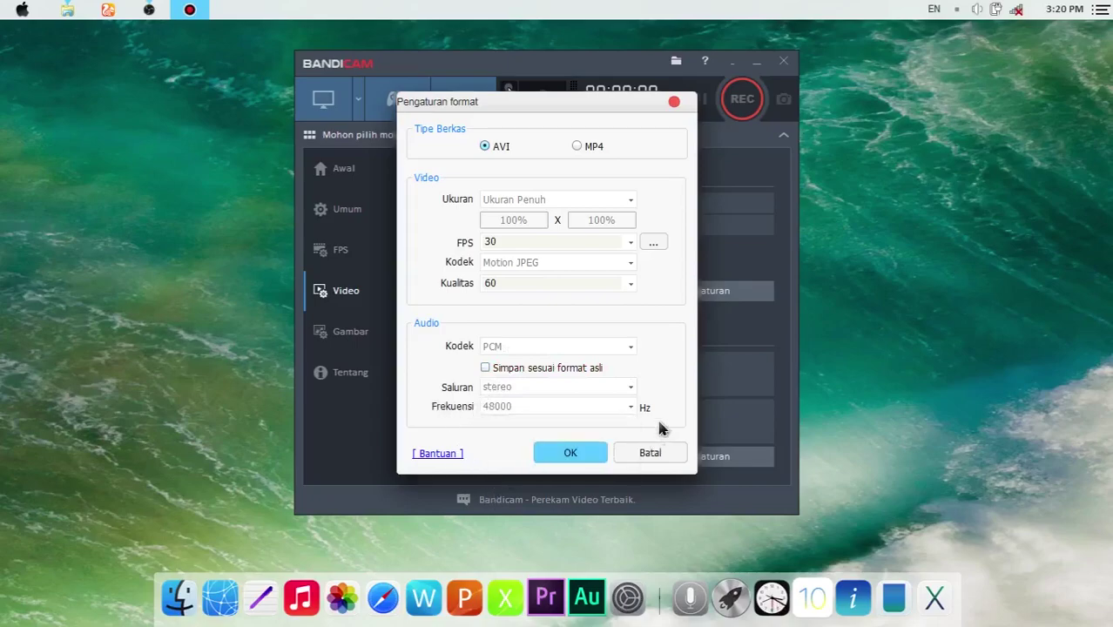
pyautogui.click(571, 454)
# Step: Look through the image capture and video settings, and open the FPS overlay settings
pyautogui.click(367, 255)
pyautogui.click(361, 331)
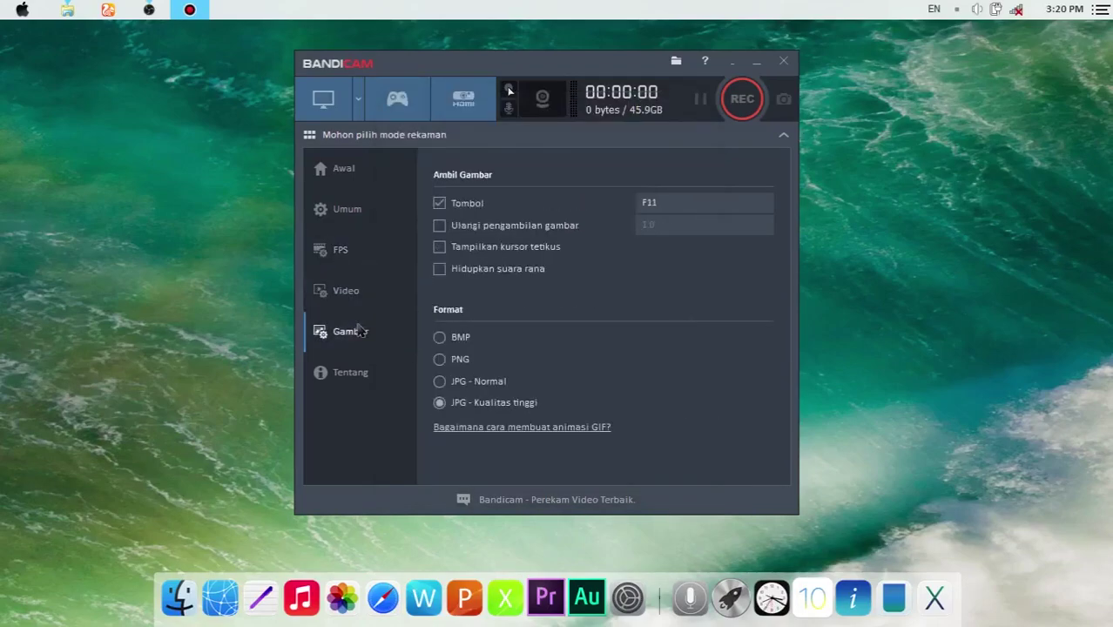
pyautogui.click(347, 293)
pyautogui.click(346, 255)
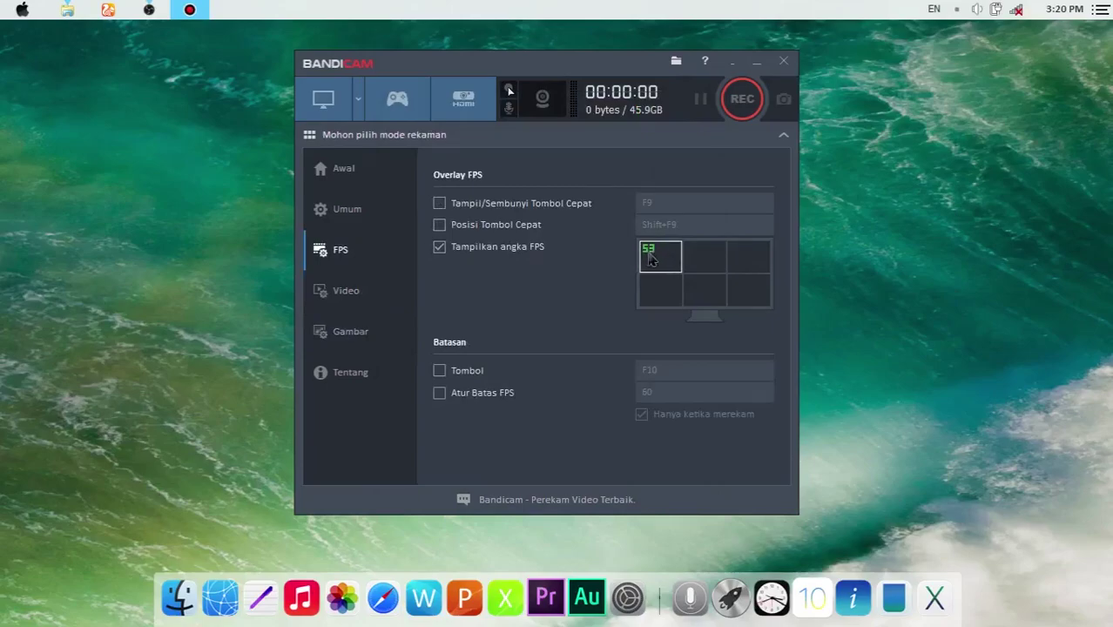
# Step: Try several display positions for the FPS number overlay and put it back in the screen's upper-left area
pyautogui.click(703, 265)
pyautogui.click(749, 265)
pyautogui.click(749, 291)
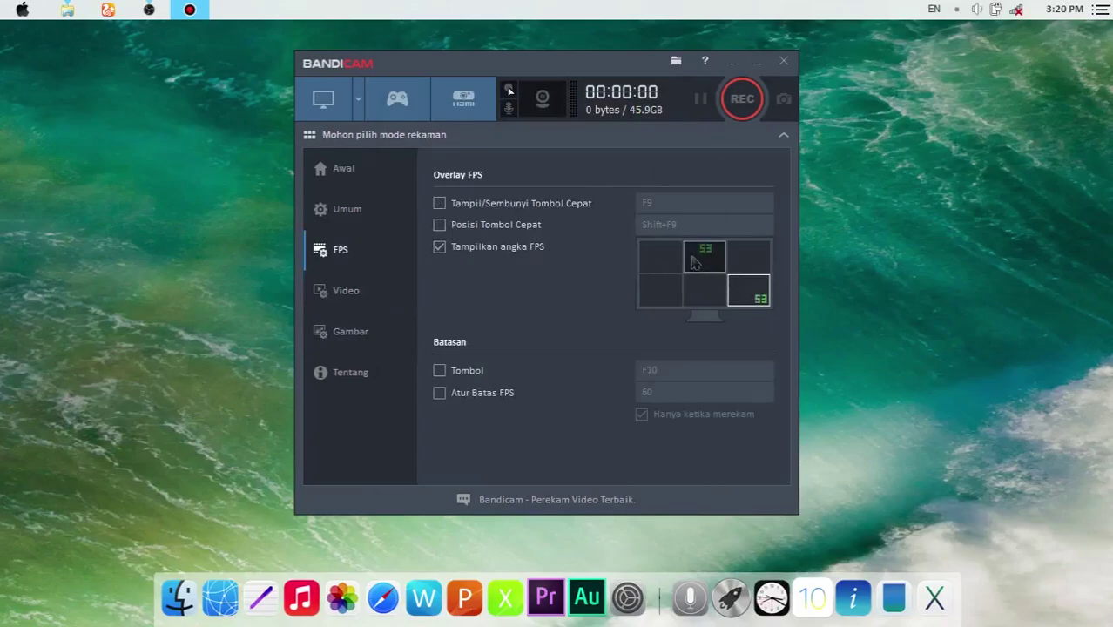
pyautogui.click(654, 256)
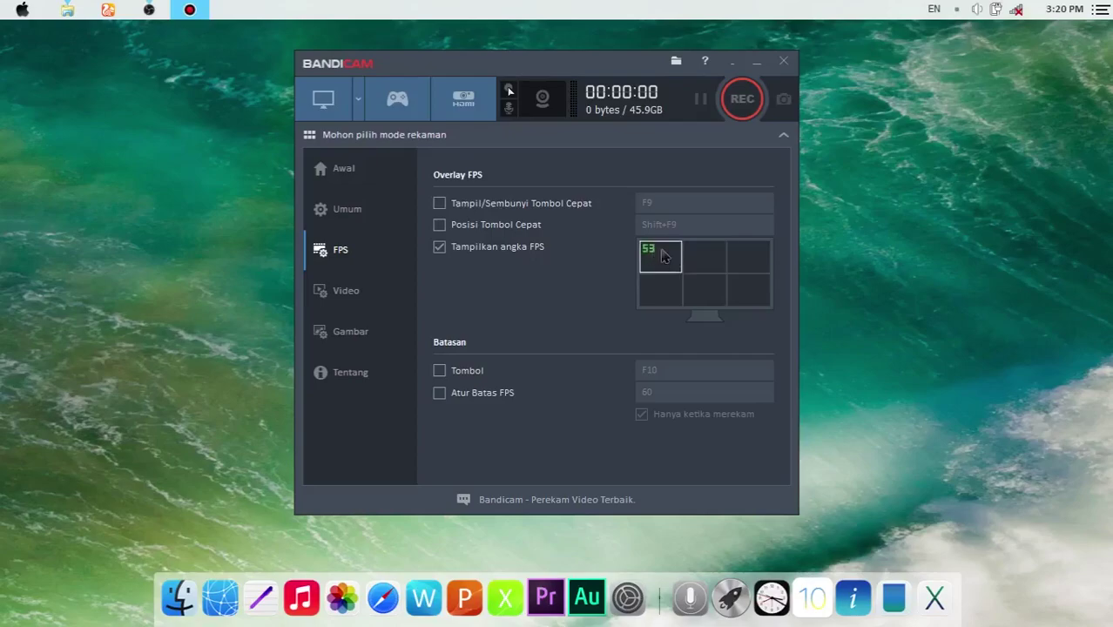
pyautogui.click(758, 255)
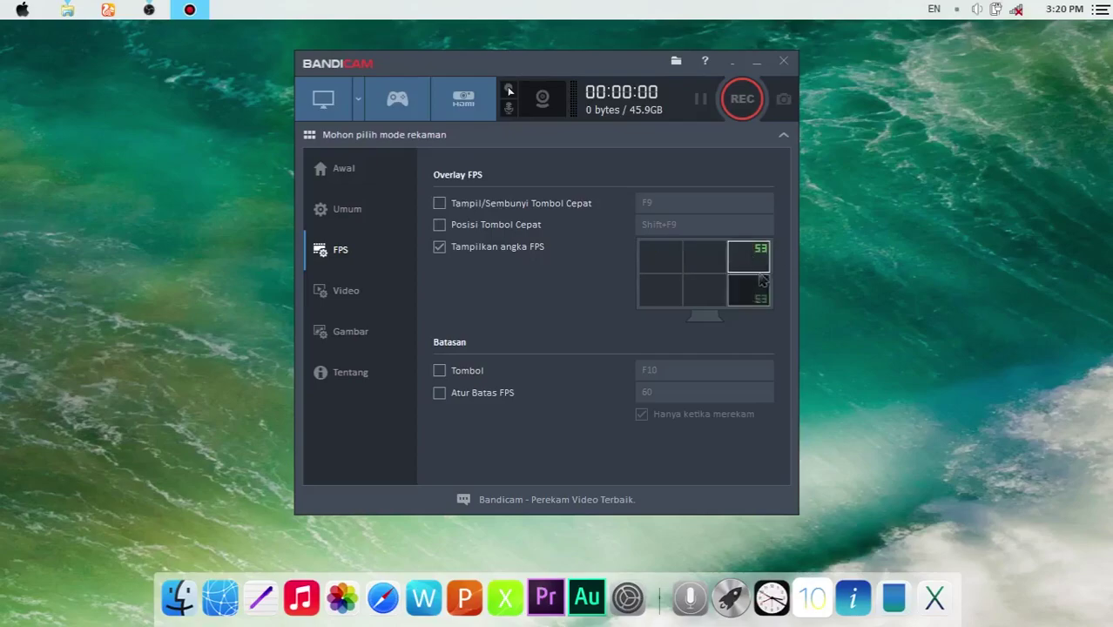
pyautogui.click(755, 300)
pyautogui.click(659, 296)
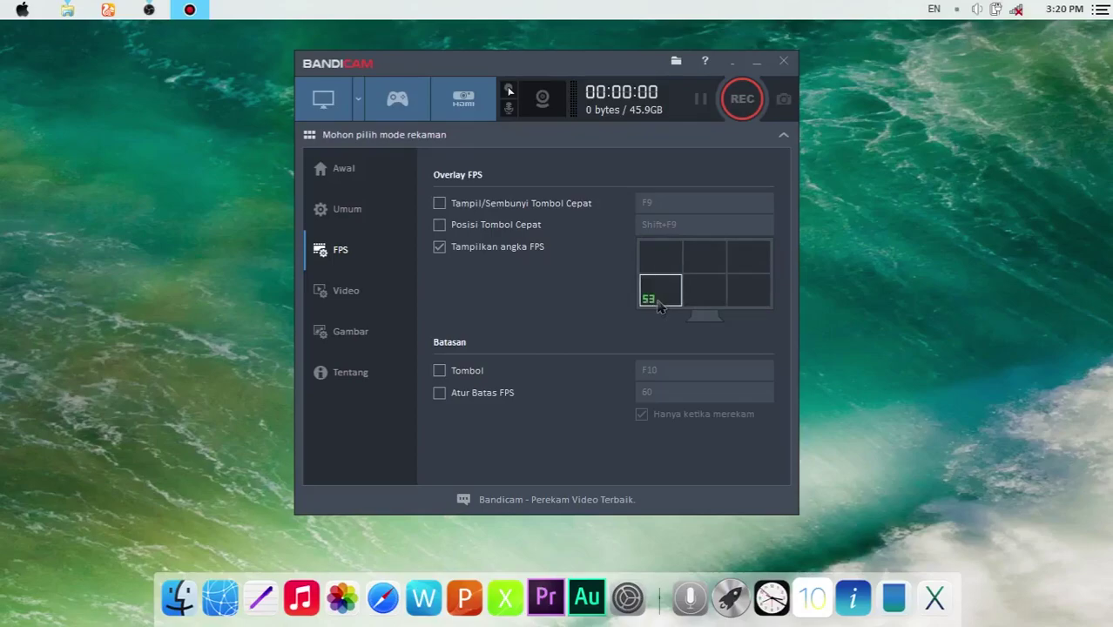
pyautogui.click(659, 256)
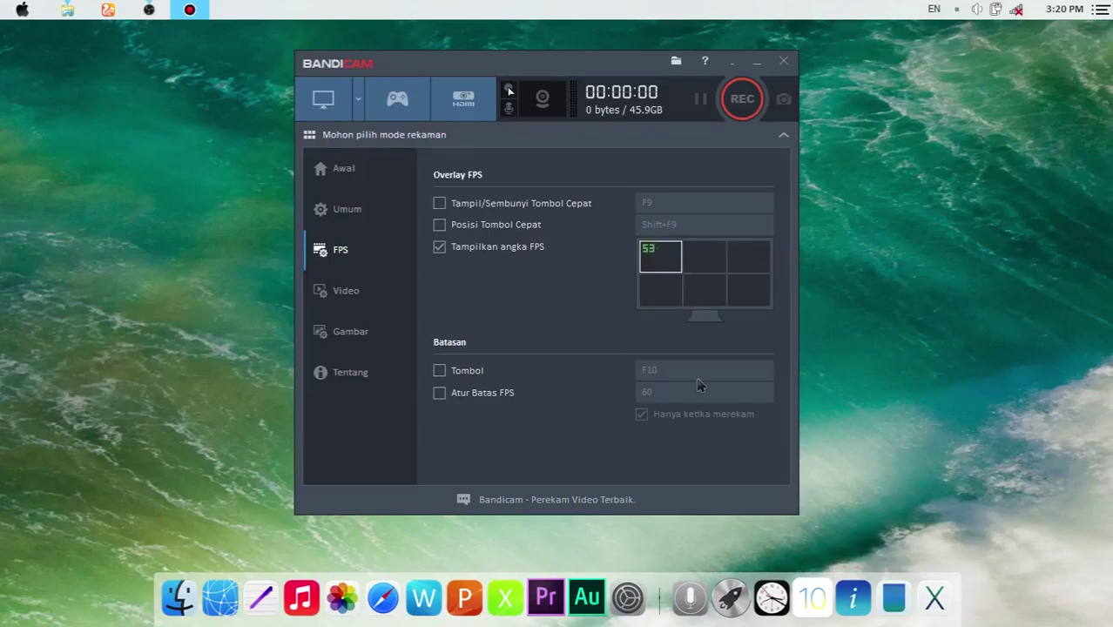
# Step: Glance at the general recording options and return to the start page with the recording modes
pyautogui.click(353, 220)
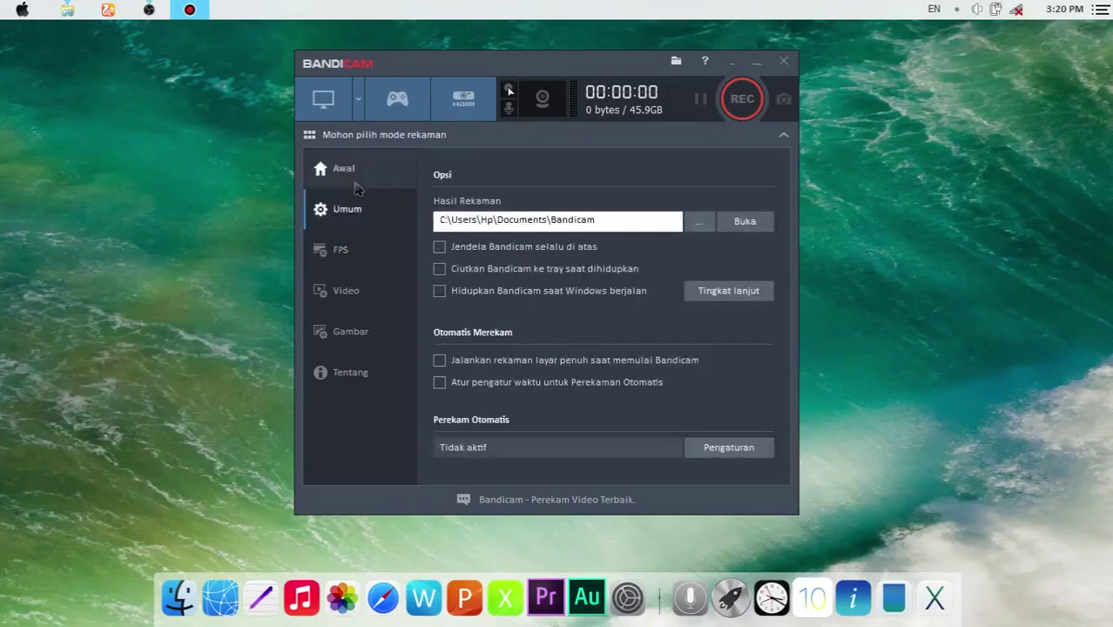
pyautogui.click(353, 183)
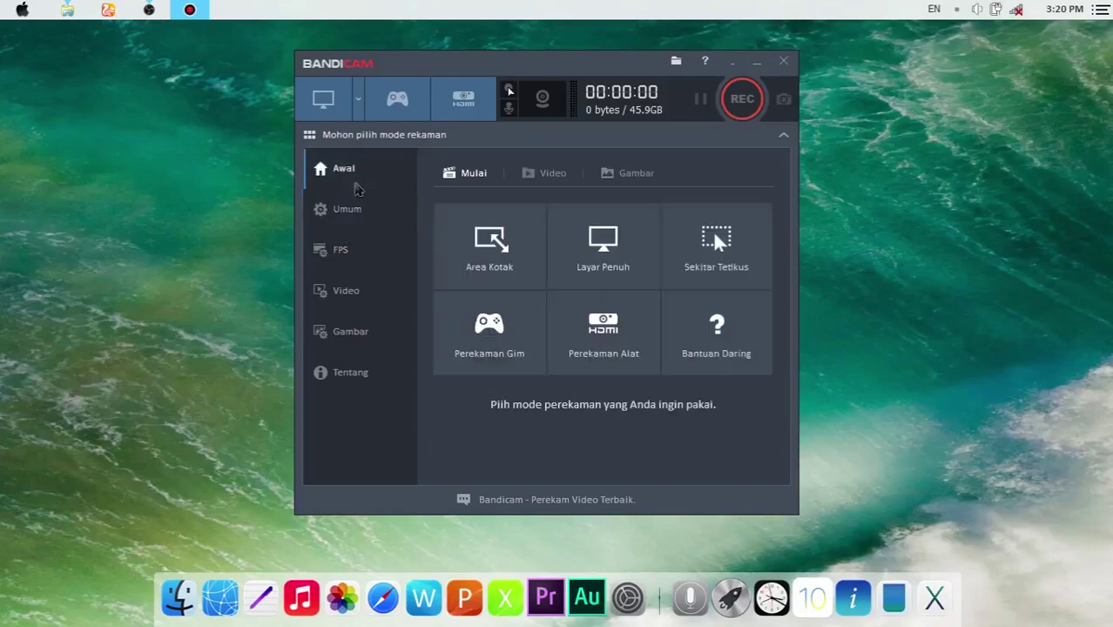